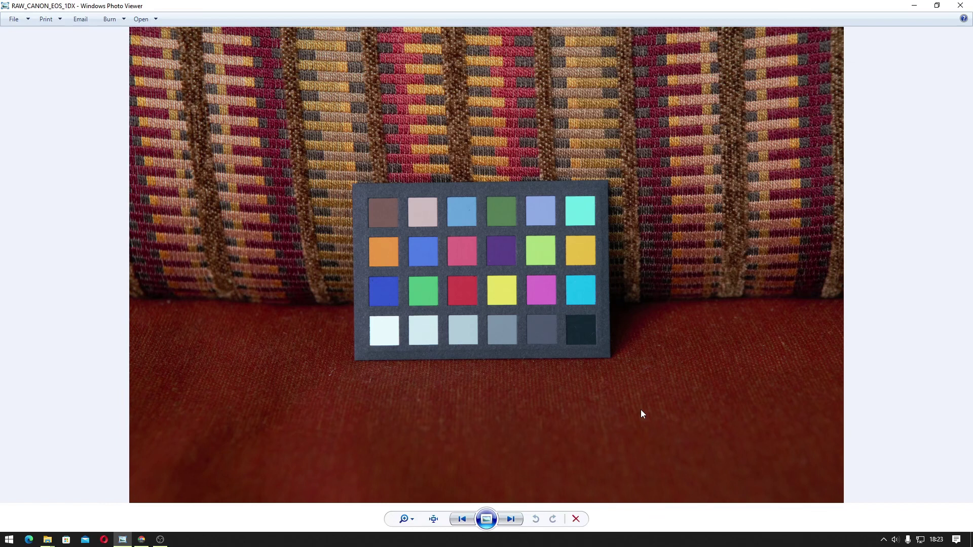
Close the photo and open the Raw Image Extension page from the Microsoft Store library.
click(960, 5)
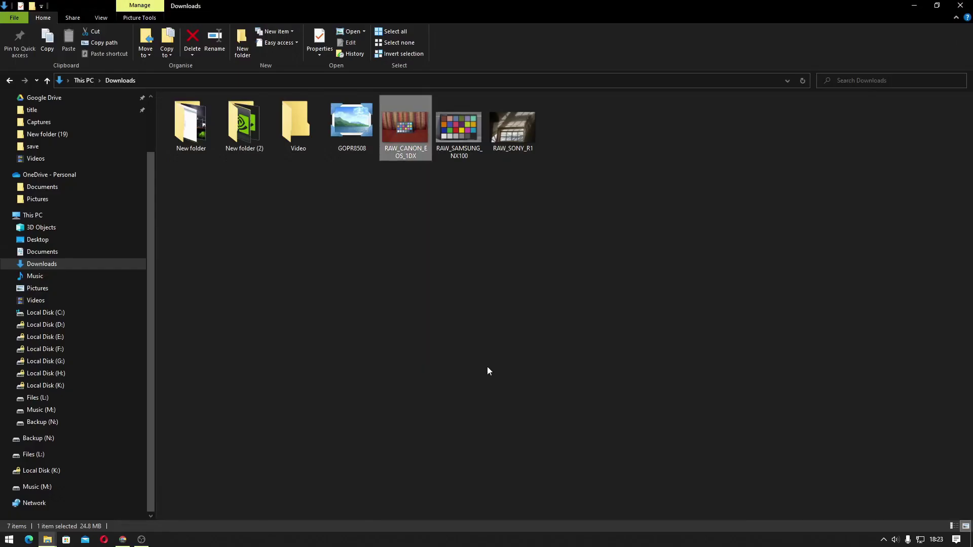
click(66, 540)
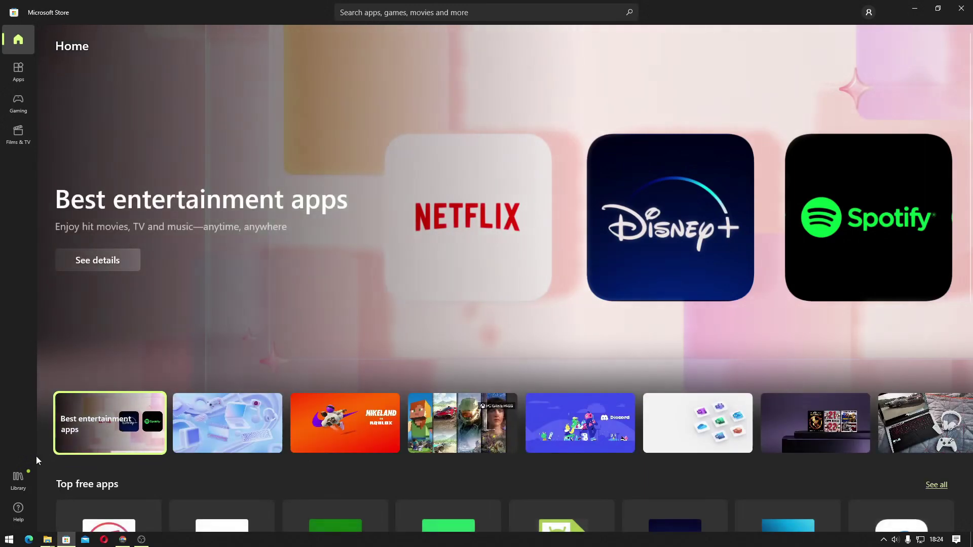
click(17, 477)
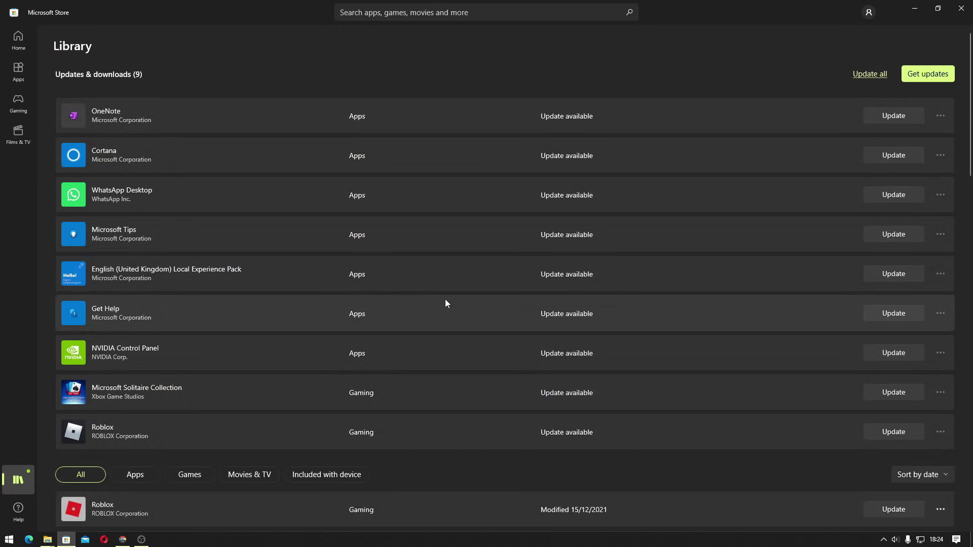
scroll(446, 301, down, 5)
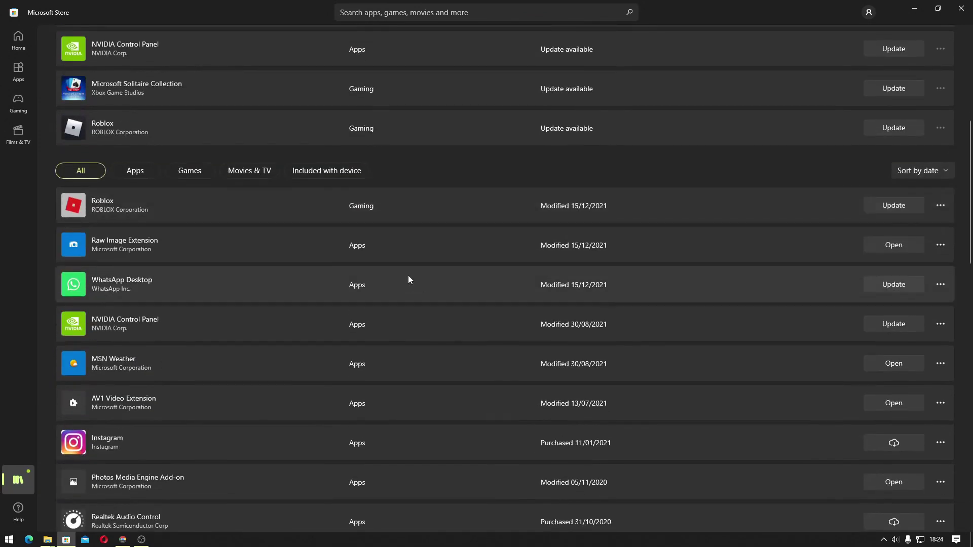
click(427, 253)
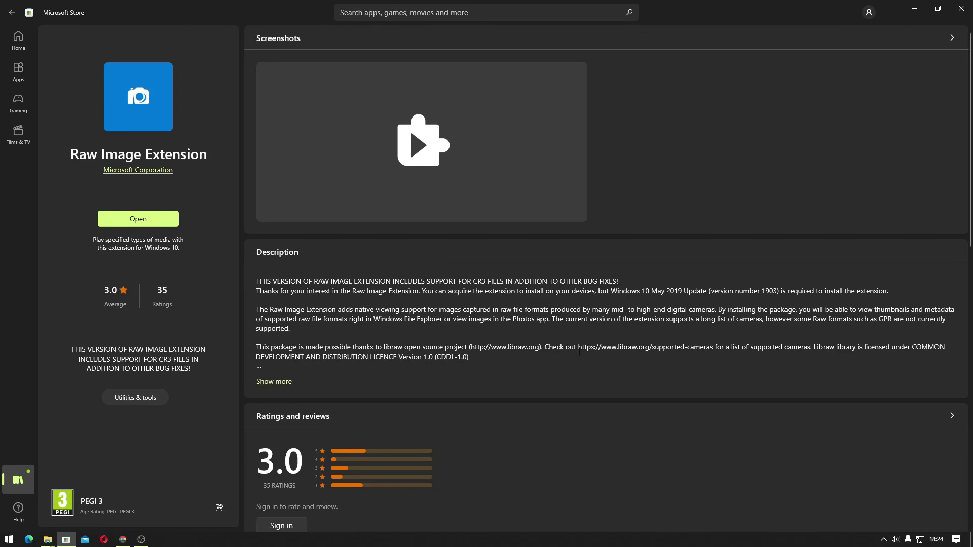
Copy the supported-cameras URL from the extension's description and open it in Chrome.
drag(579, 349, 713, 349)
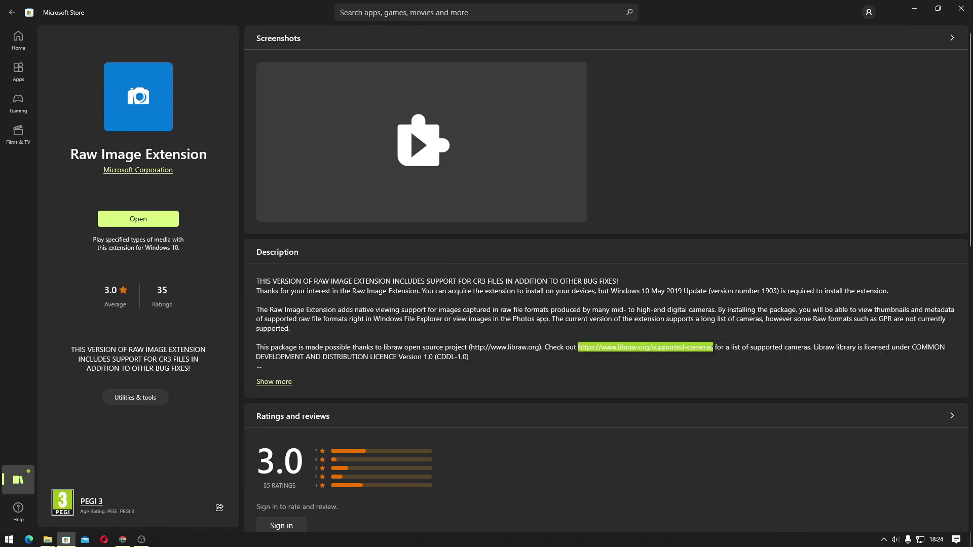
right_click(713, 349)
click(734, 354)
click(123, 539)
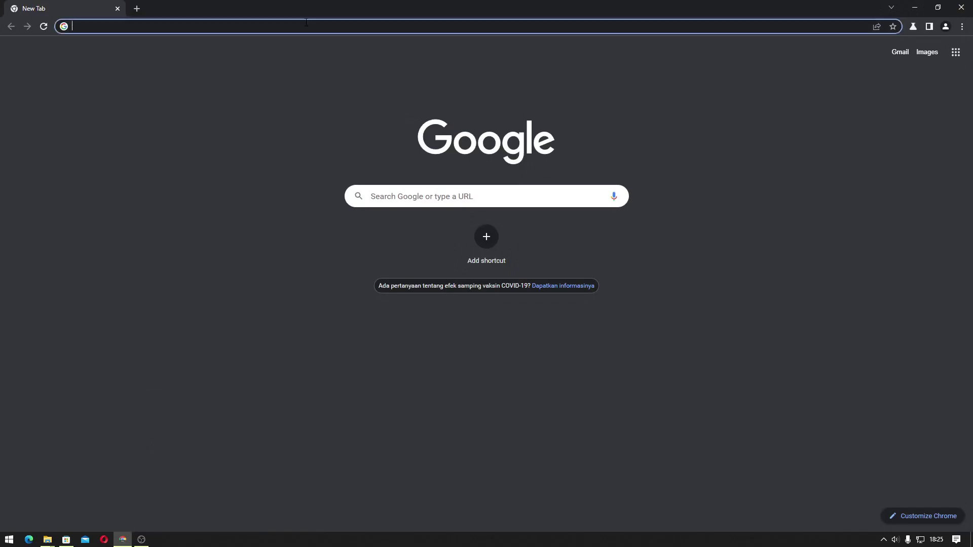
right_click(306, 26)
click(351, 105)
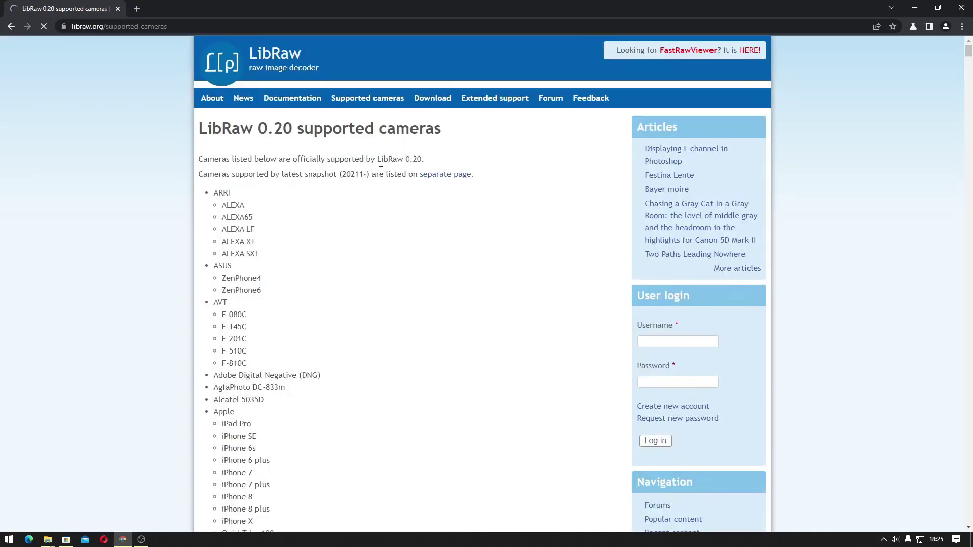
Look through the LibRaw 0.20 supported cameras list, return to its beginning, and minimize the browser and store windows.
scroll(381, 170, down, 9)
scroll(381, 174, down, 18)
scroll(382, 173, down, 18)
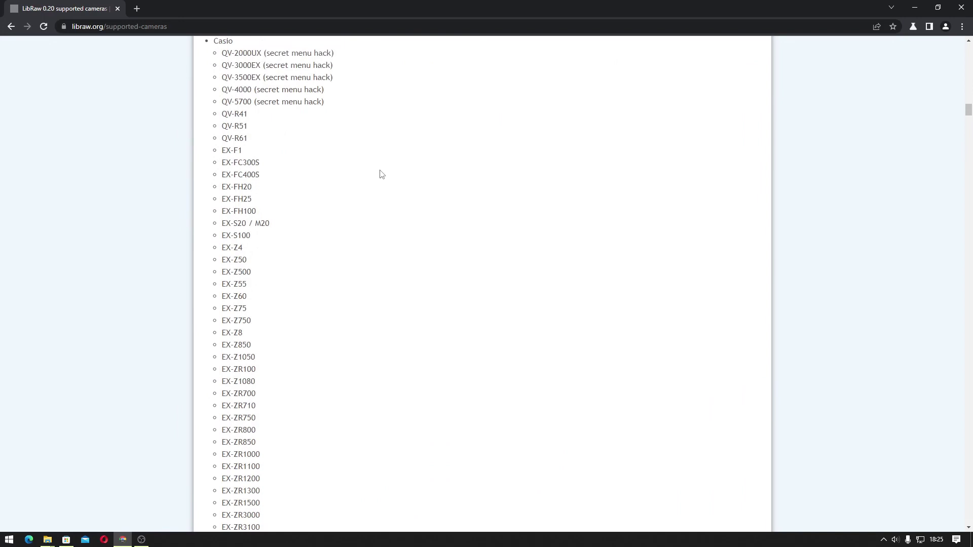
scroll(382, 174, down, 11)
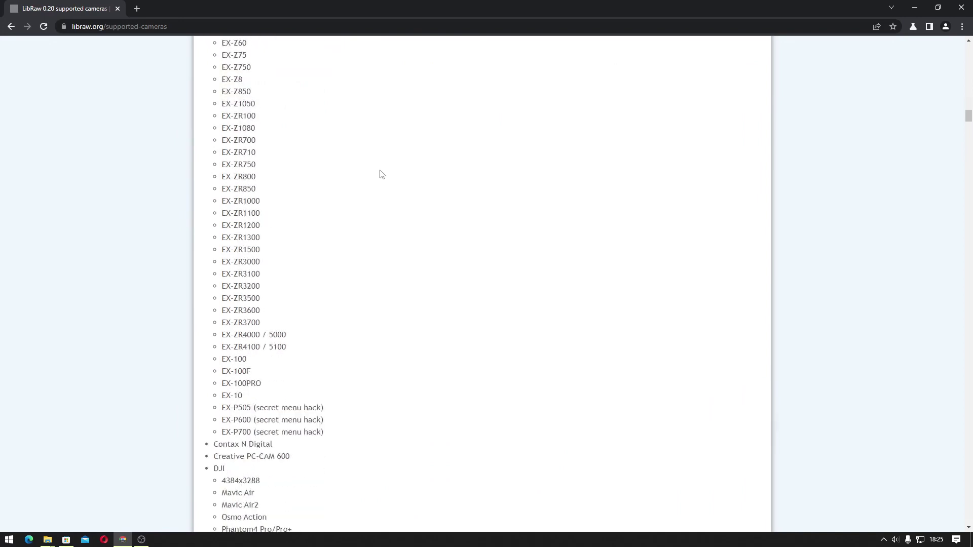
scroll(382, 174, down, 20)
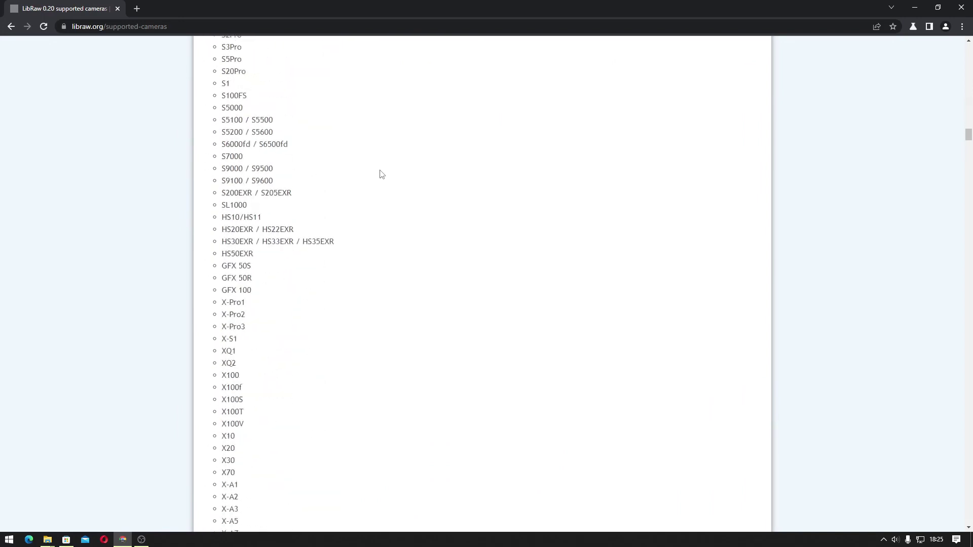
scroll(381, 173, down, 11)
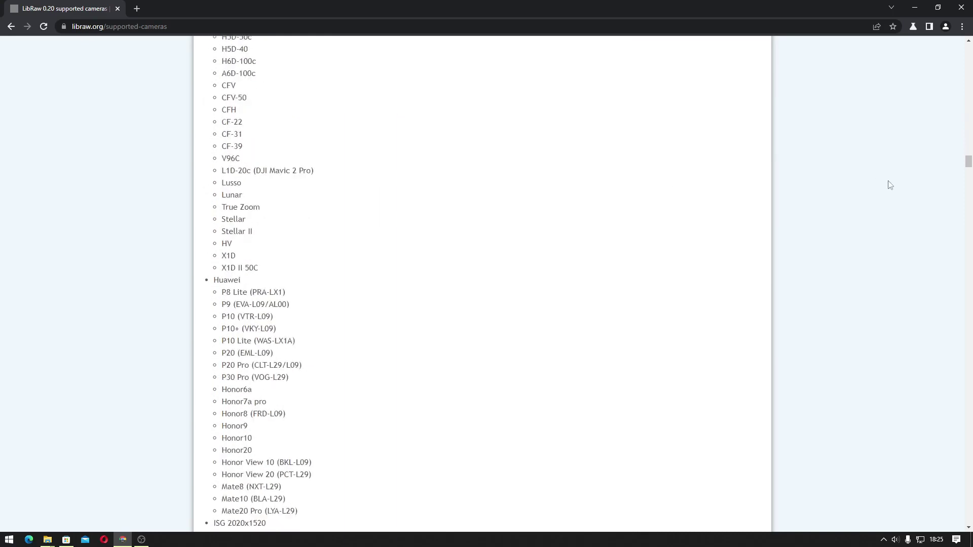
drag(968, 161, 968, 49)
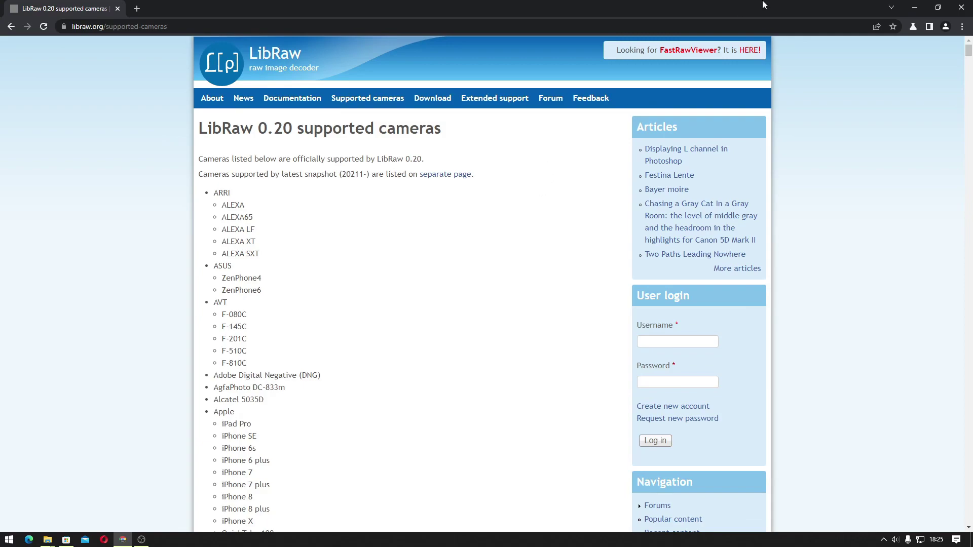
click(914, 8)
click(914, 8)
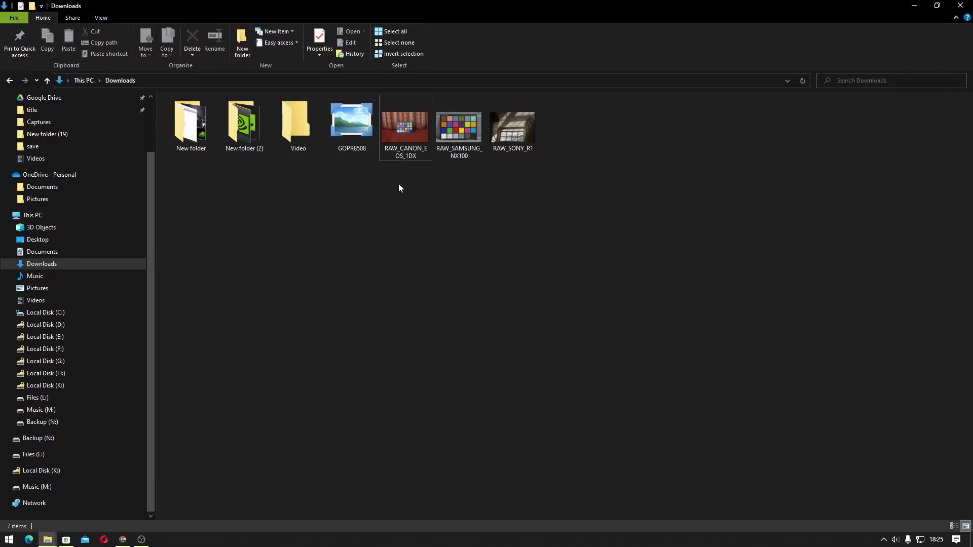
List the Downloads files with details, view DSCF6098 and the other raw photos in Windows Photo Viewer, and close the viewer.
click(952, 526)
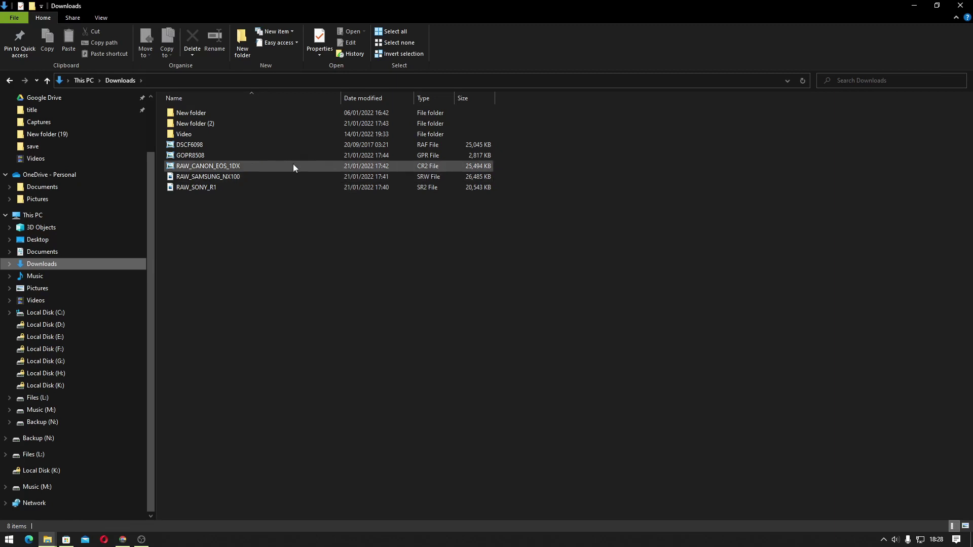
mouse_move(261, 147)
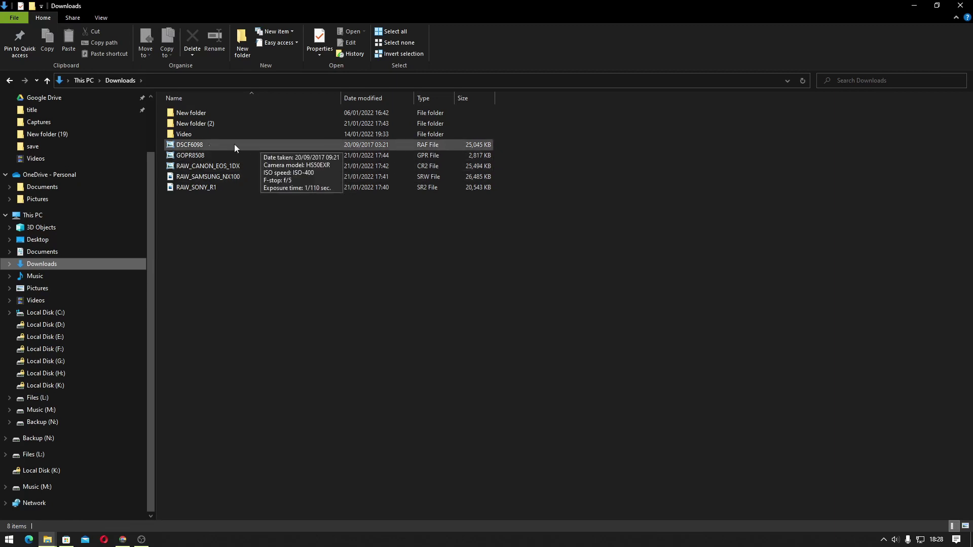
click(194, 148)
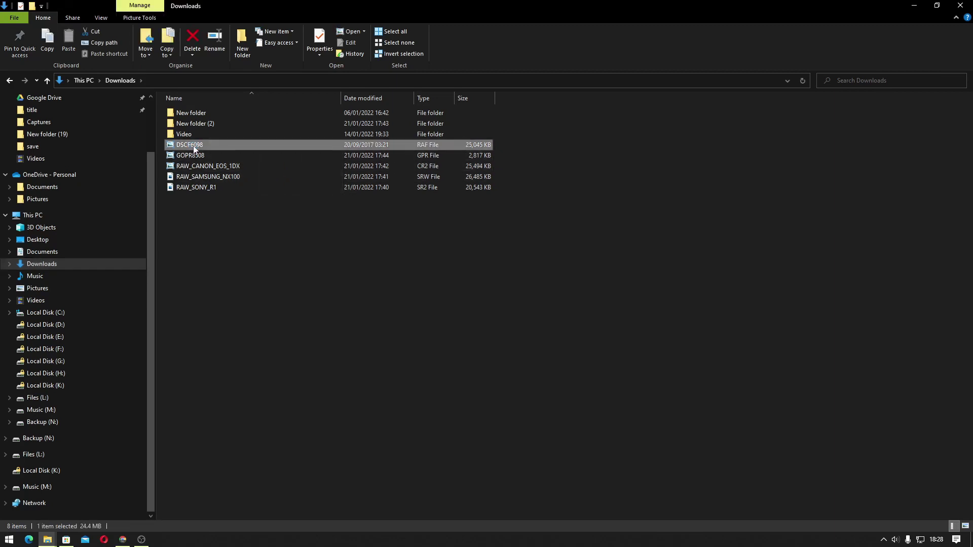
double_click(193, 147)
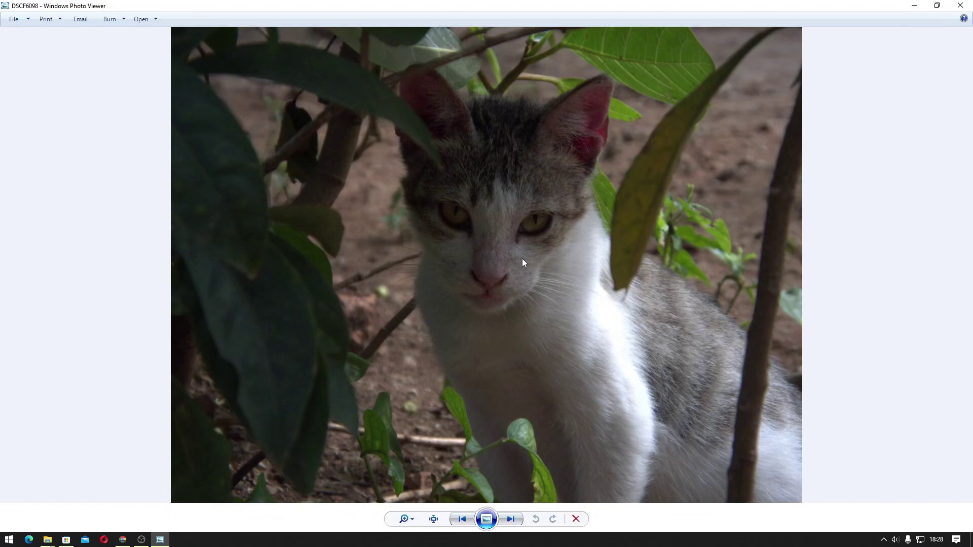
key(Right)
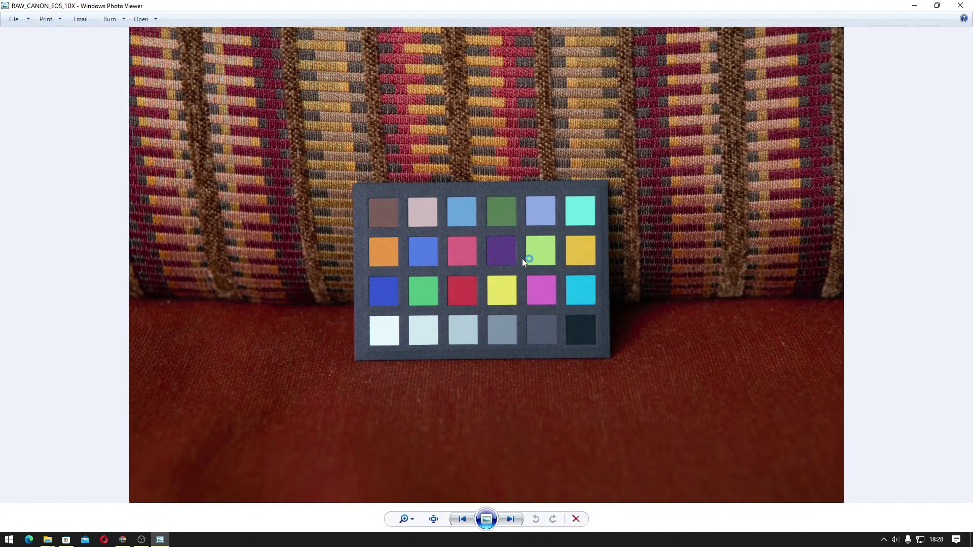
key(Right)
key(Right)
key(Right)
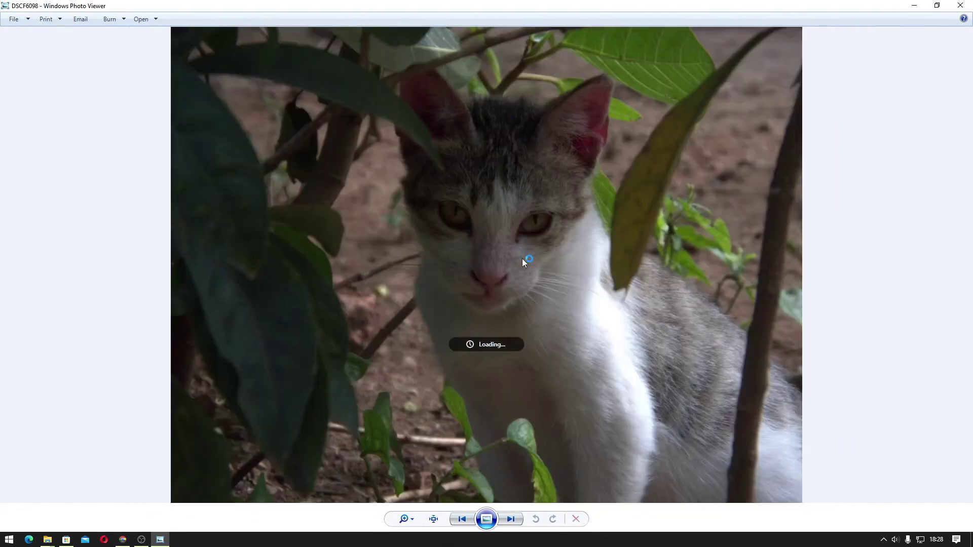
click(961, 6)
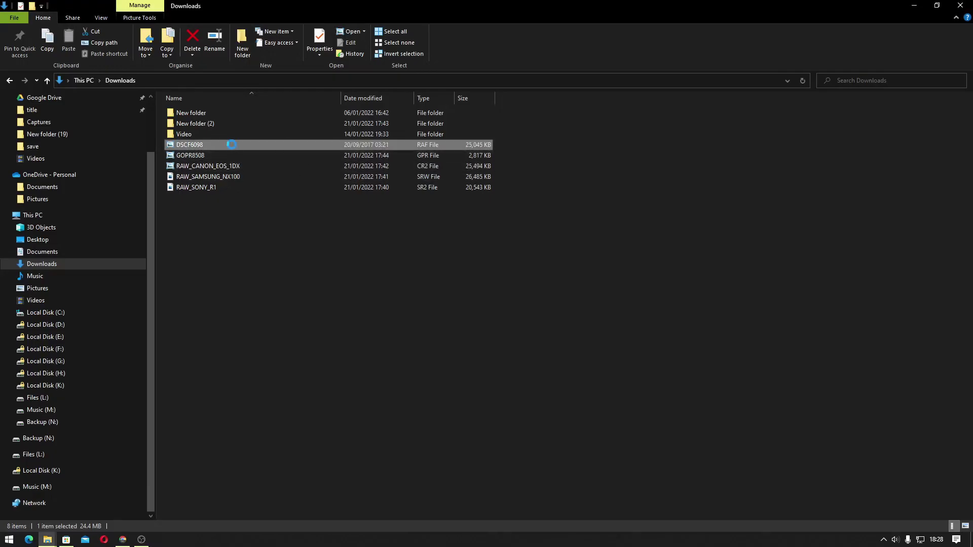
Open DSCF6098 with the Photos app, browse the following raw images through RAW_SONY_R1, and close the app.
right_click(231, 145)
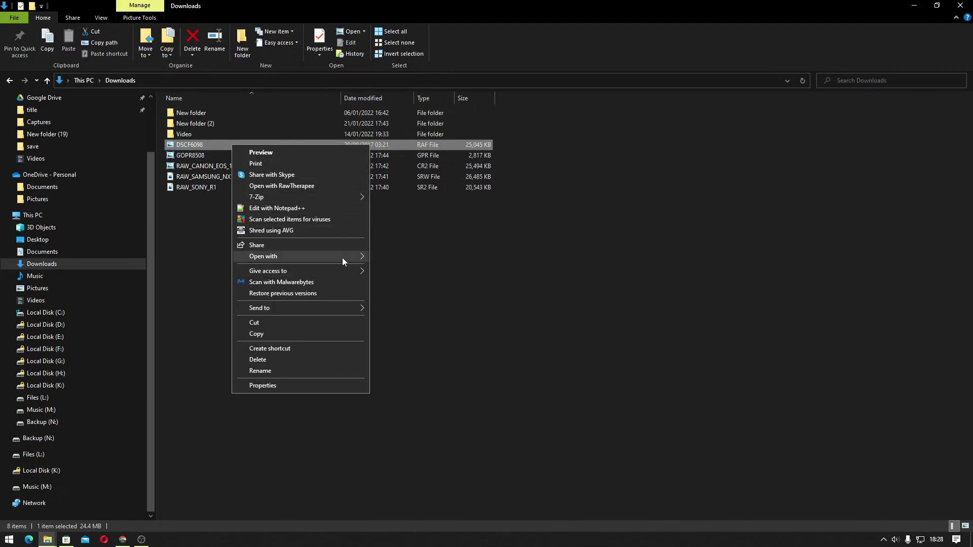
mouse_move(343, 261)
click(394, 256)
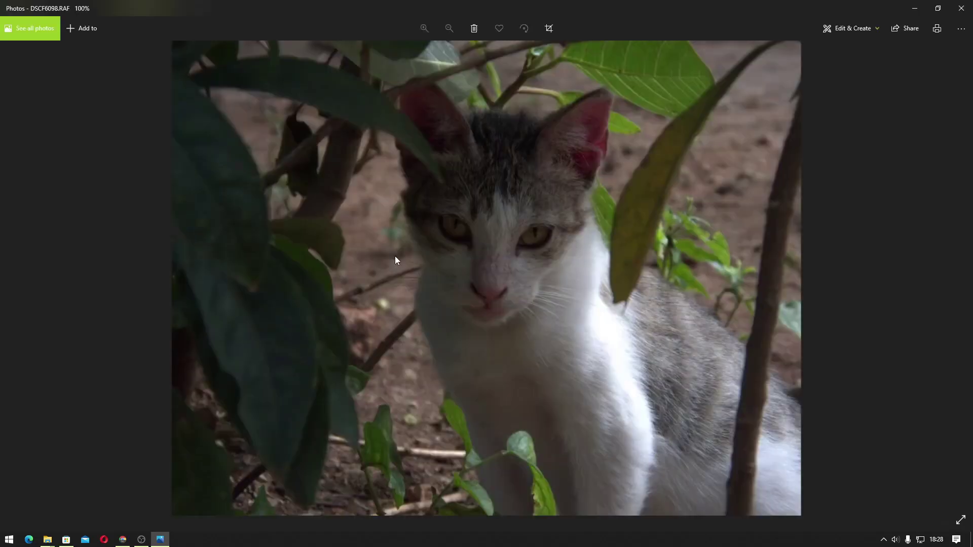
key(Right)
key(Right)
key(Right)
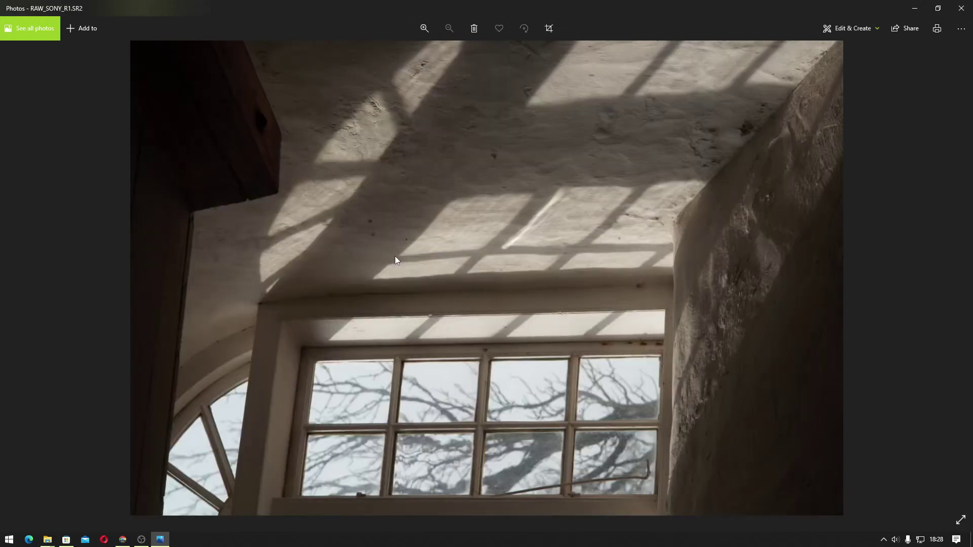
key(alt+F4)
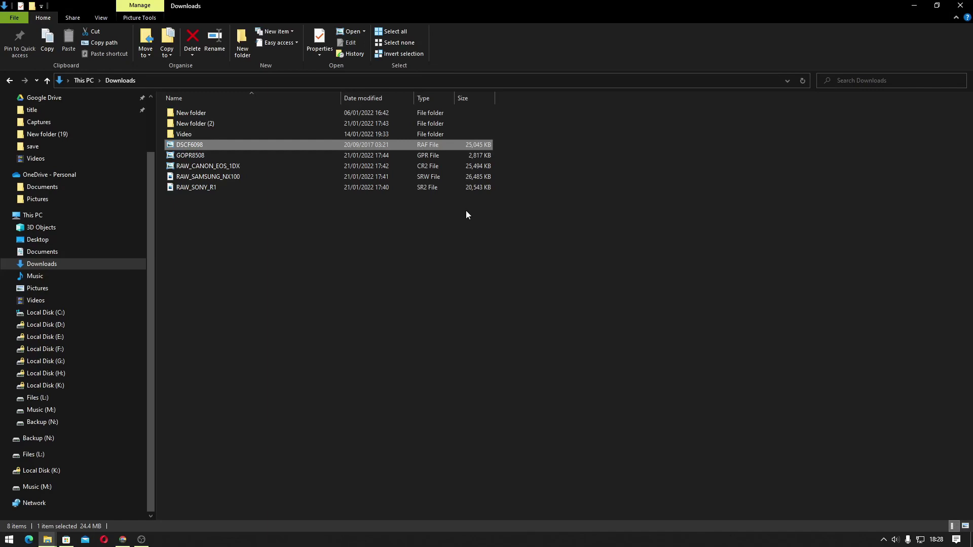
Show the Downloads files as thumbnails, switch back to the Details layout, and turn on the Details pane.
click(965, 526)
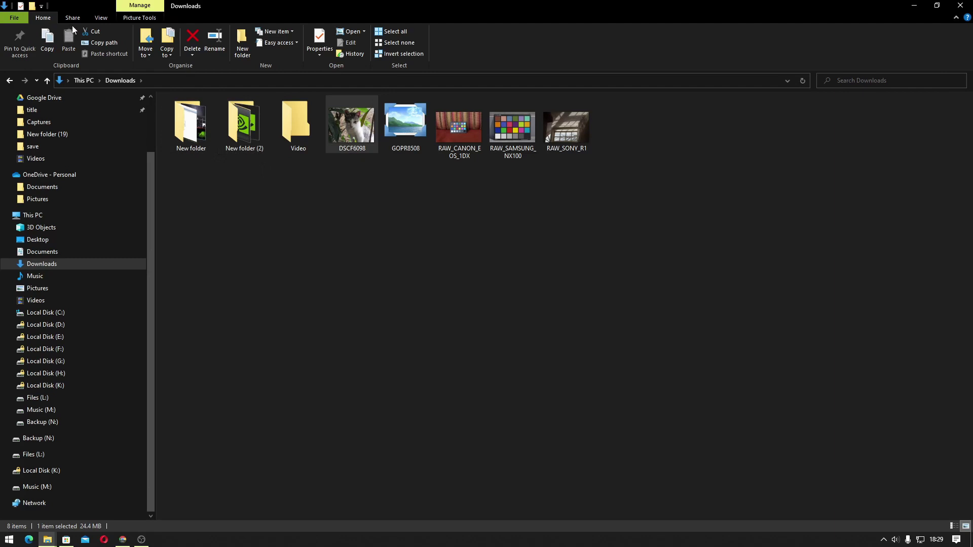
click(96, 17)
click(239, 42)
click(50, 50)
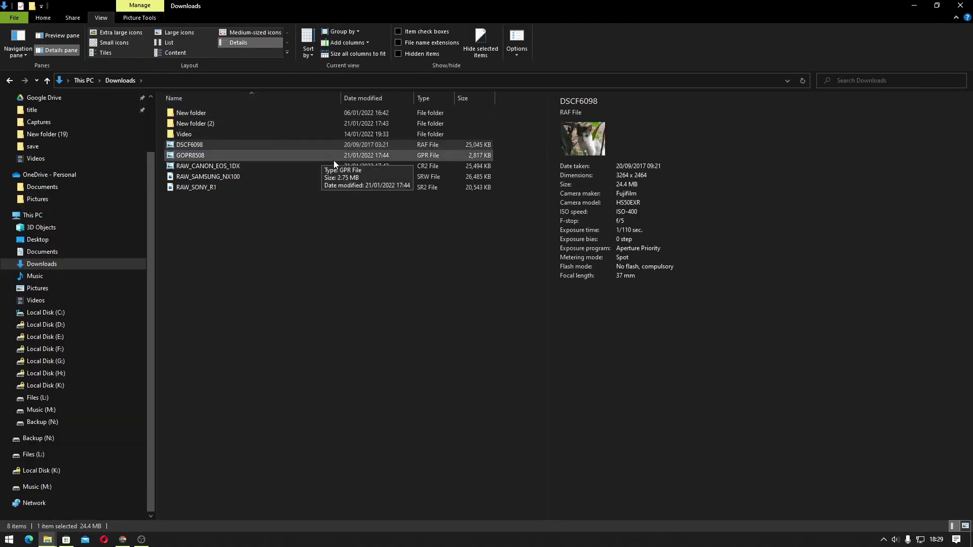
Examine the camera metadata of each raw file in Downloads, ending on DSCF6098.
click(402, 159)
key(Down)
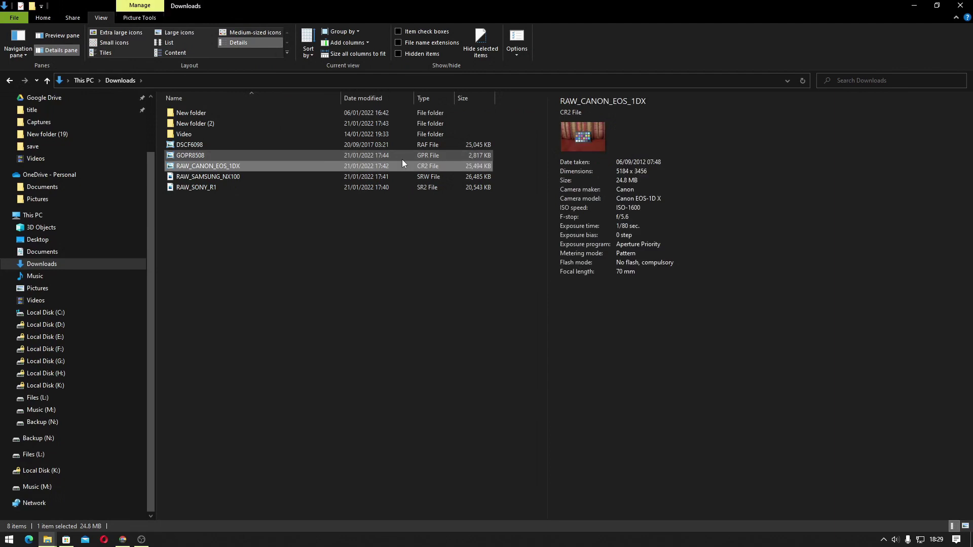
key(Down)
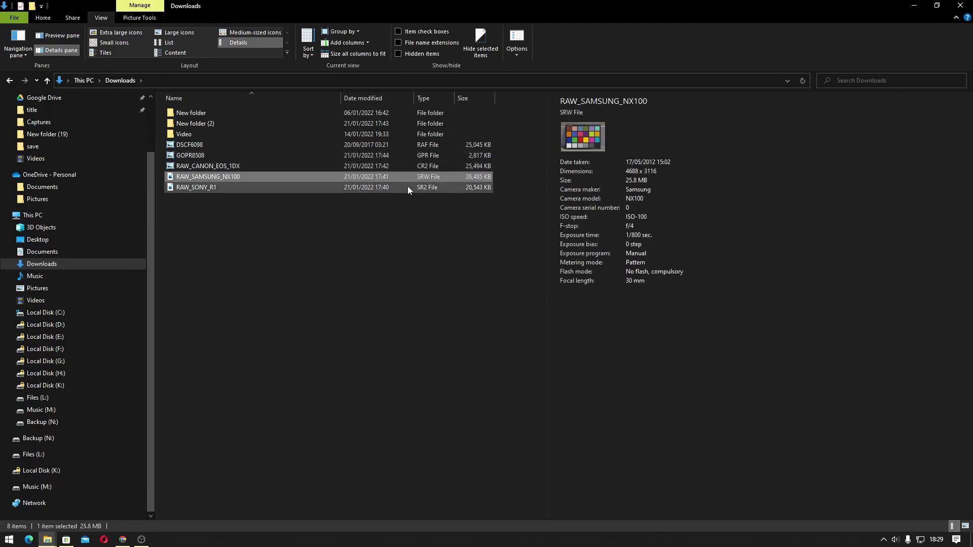
key(Down)
key(Up)
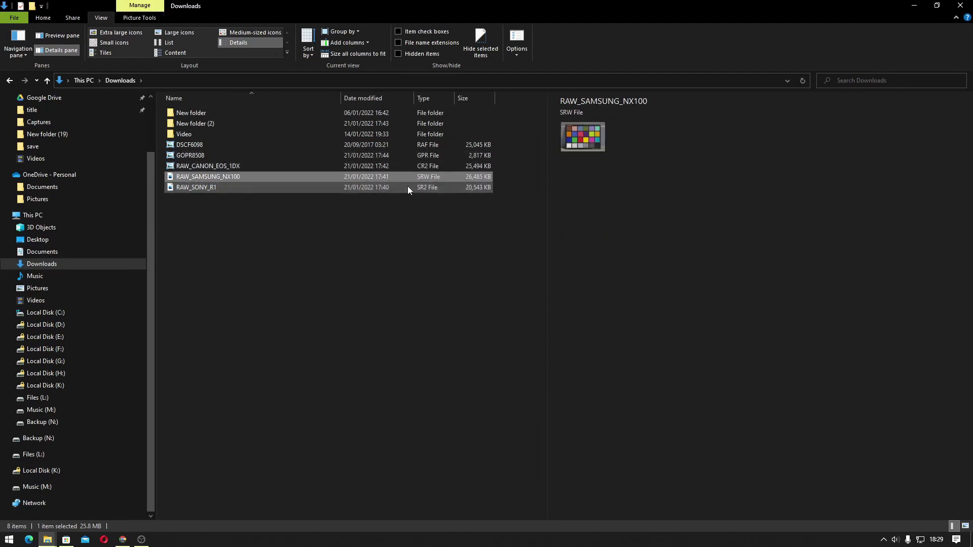
key(Up)
key(Up)
key(Up)
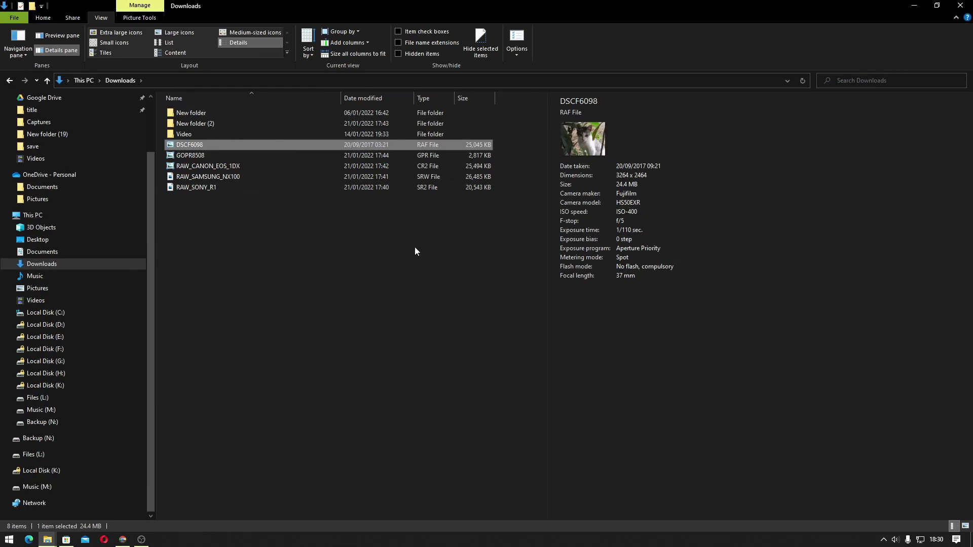
Try to open the GoPro raw file GOPR8508 in Windows Photo Viewer and close the viewer.
key(Down)
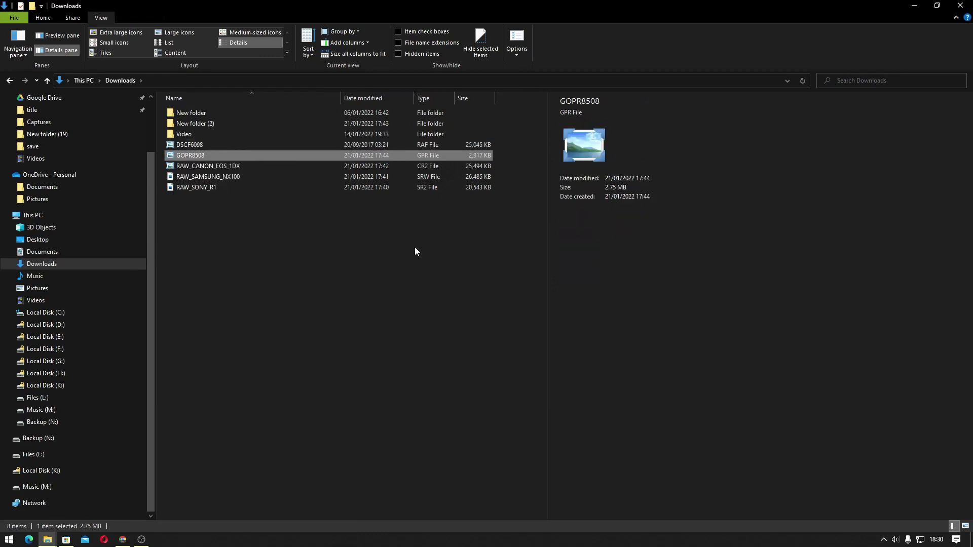
key(Return)
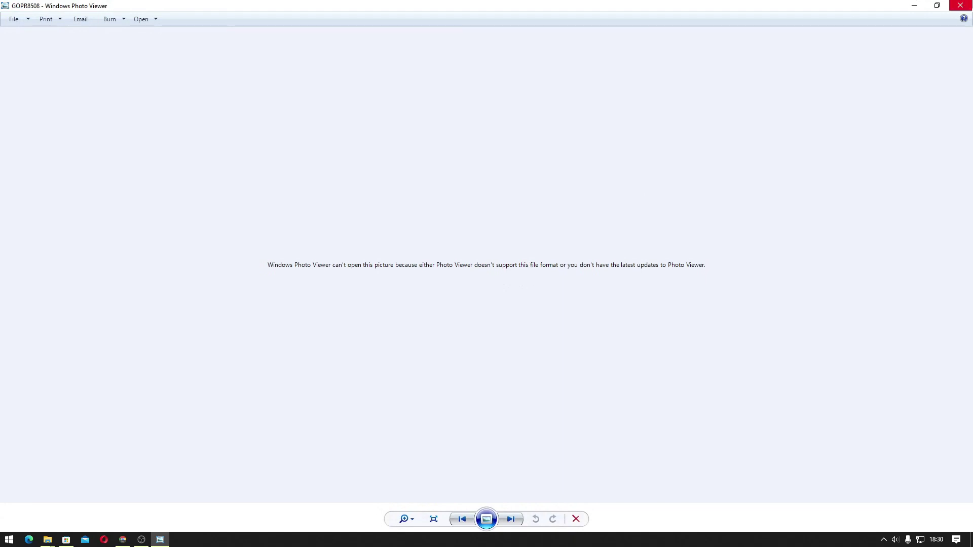
click(960, 5)
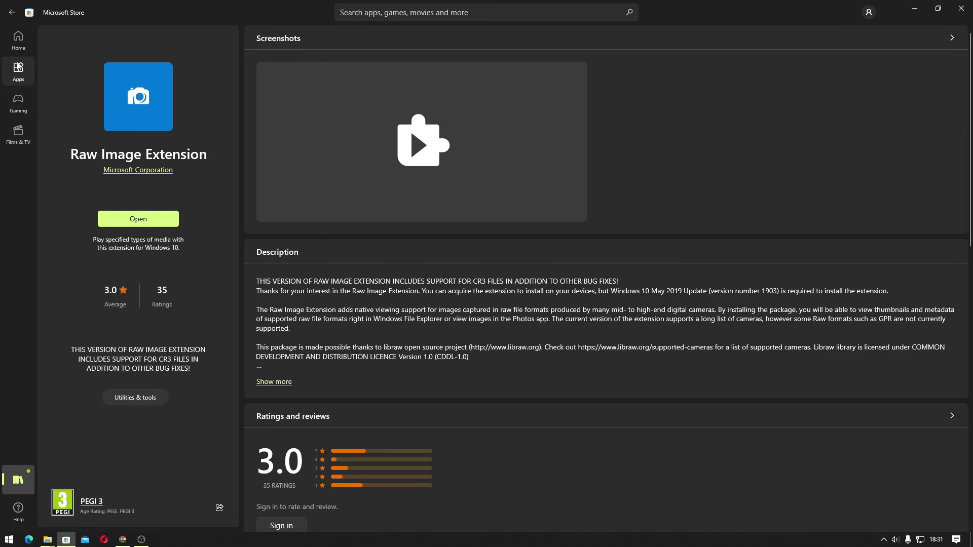
Open the Raw Image Extension page from the Microsoft Store library and examine its reviews, system requirements and additional information.
click(14, 16)
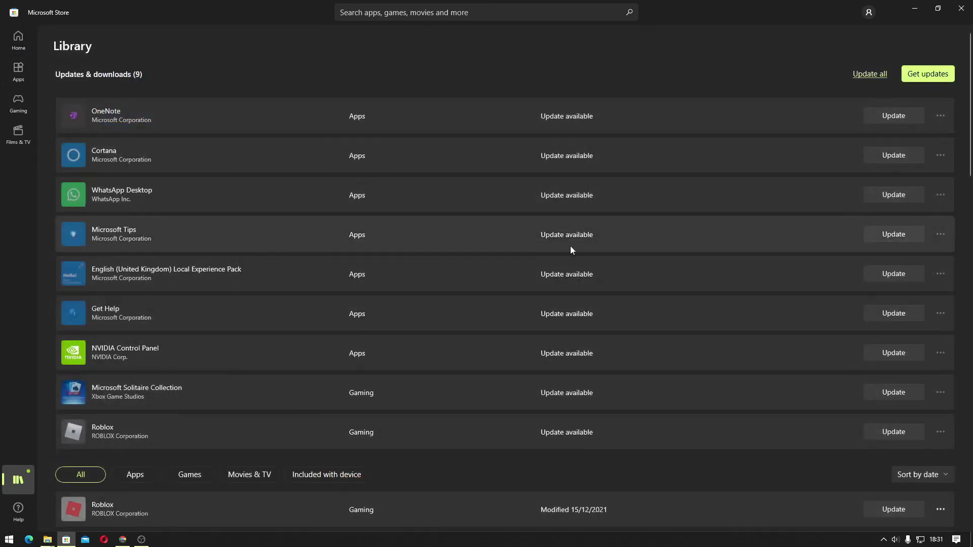
scroll(747, 445, down, 3)
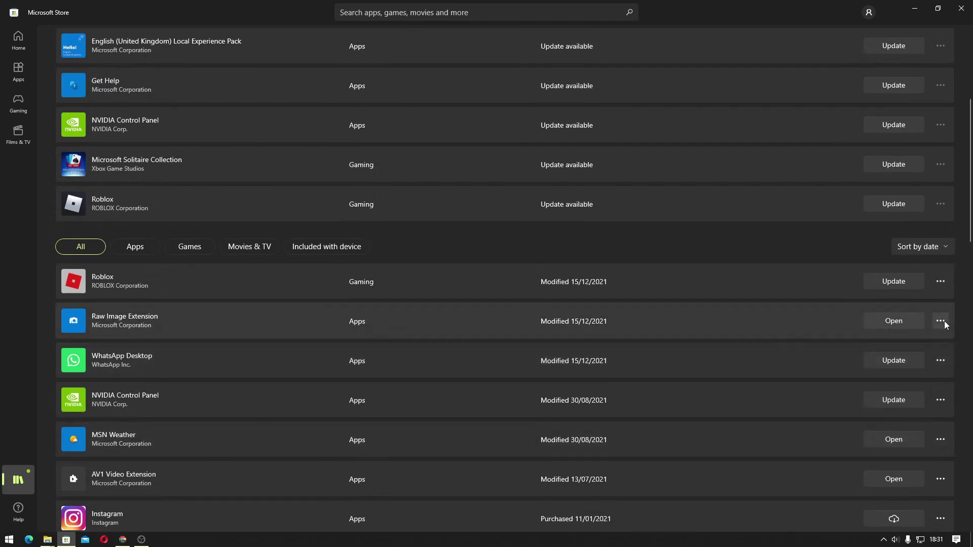
click(838, 326)
click(837, 327)
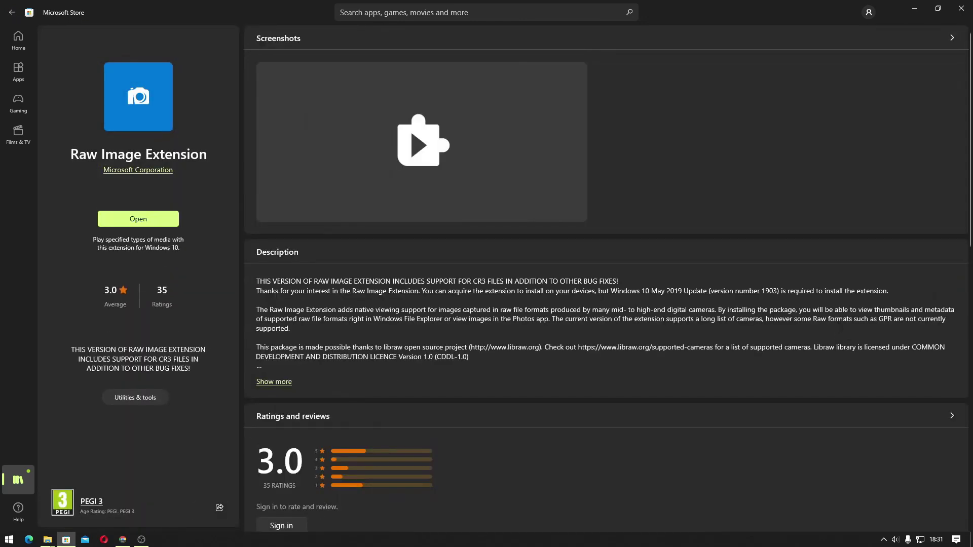
scroll(836, 387, down, 12)
scroll(835, 383, up, 5)
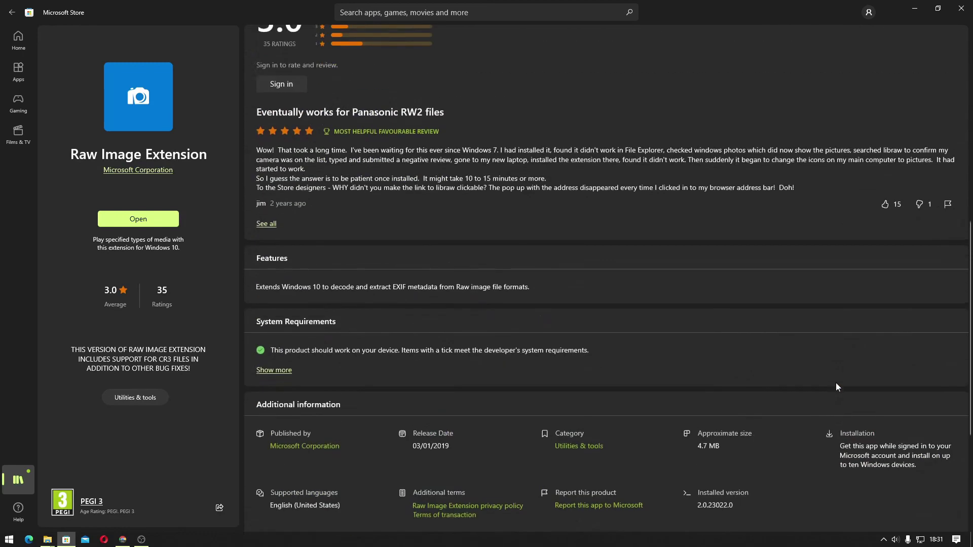
scroll(836, 382, down, 5)
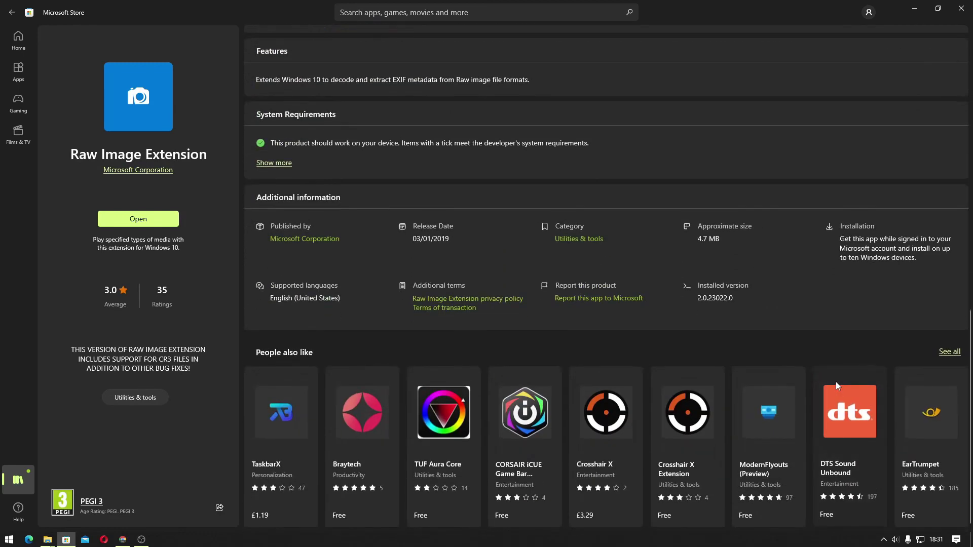
scroll(835, 382, up, 12)
Find the Raw Image Extension in the Windows Apps & features settings by filtering for "raw", and uninstall it.
key(super)
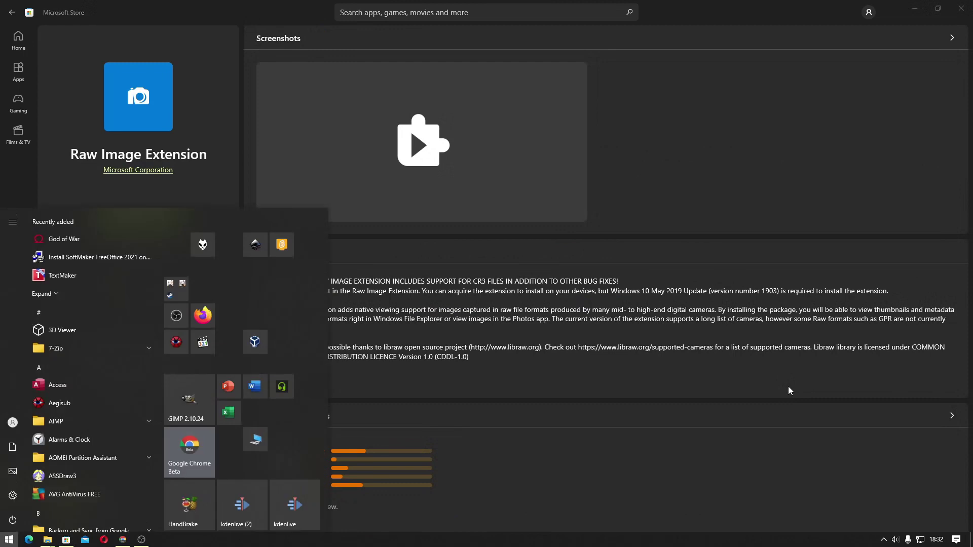
text(apps)
key(Return)
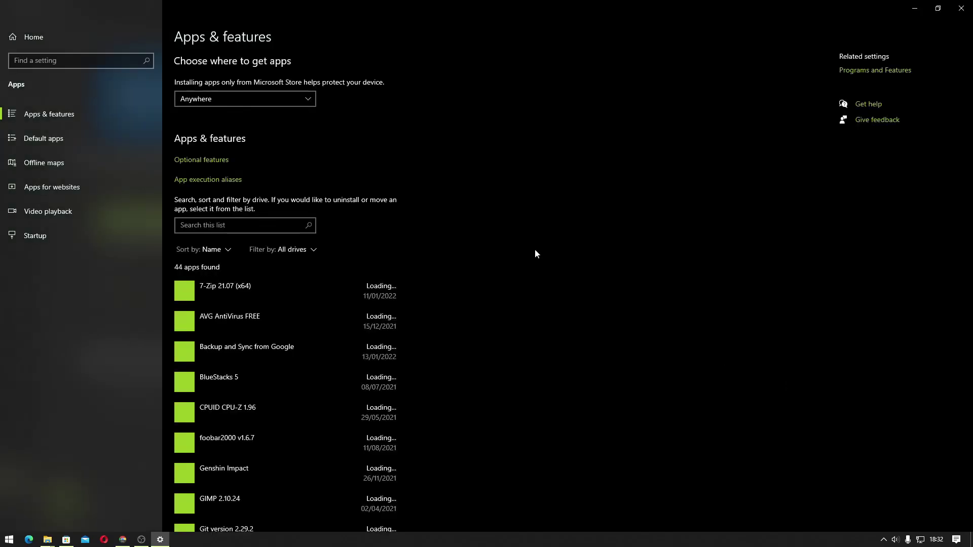
text(raw)
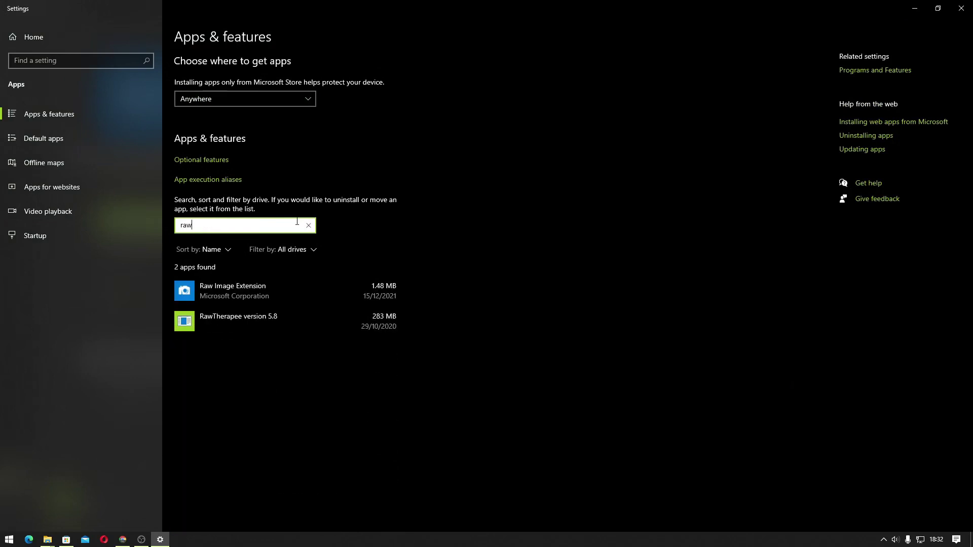
click(344, 301)
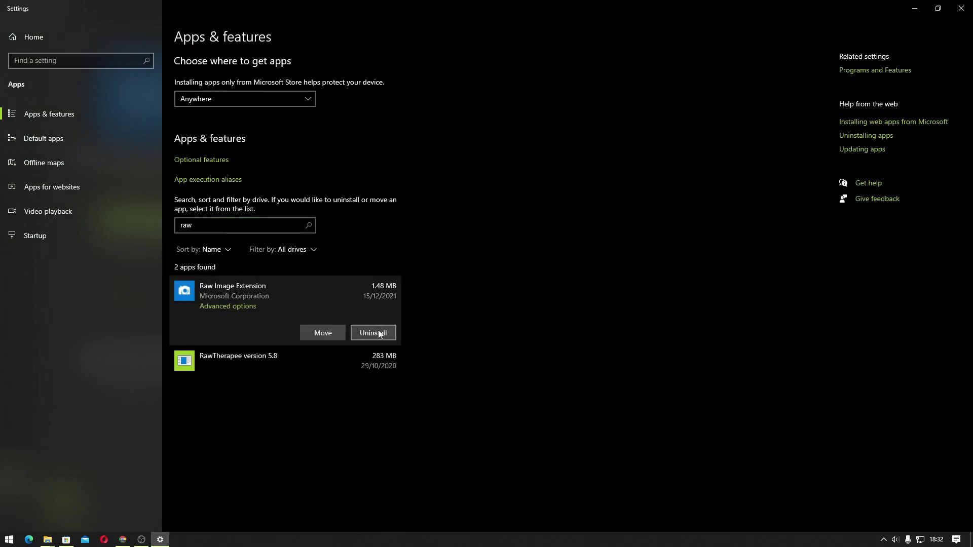
click(378, 330)
click(429, 312)
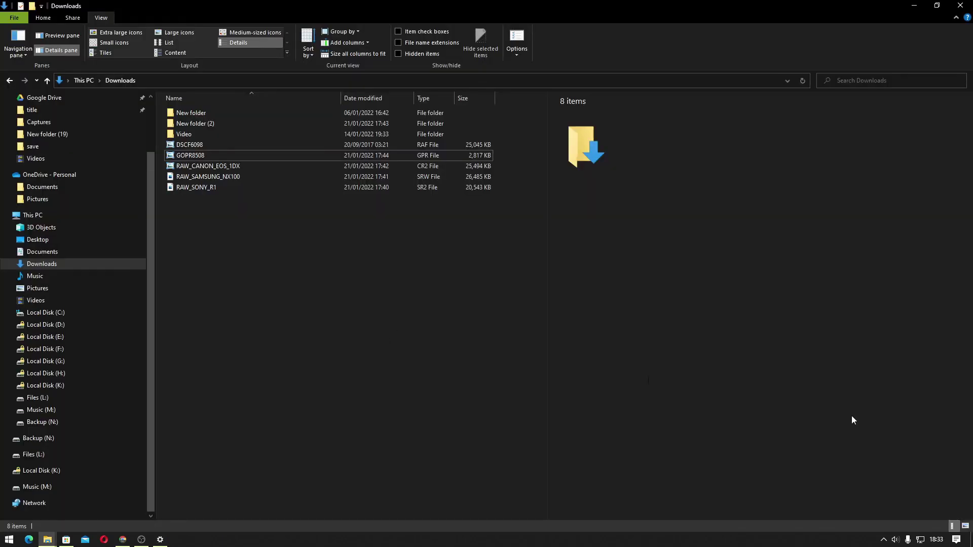
Show the Downloads folder in File Explorer as large icons and refresh the thumbnails.
click(966, 526)
right_click(377, 214)
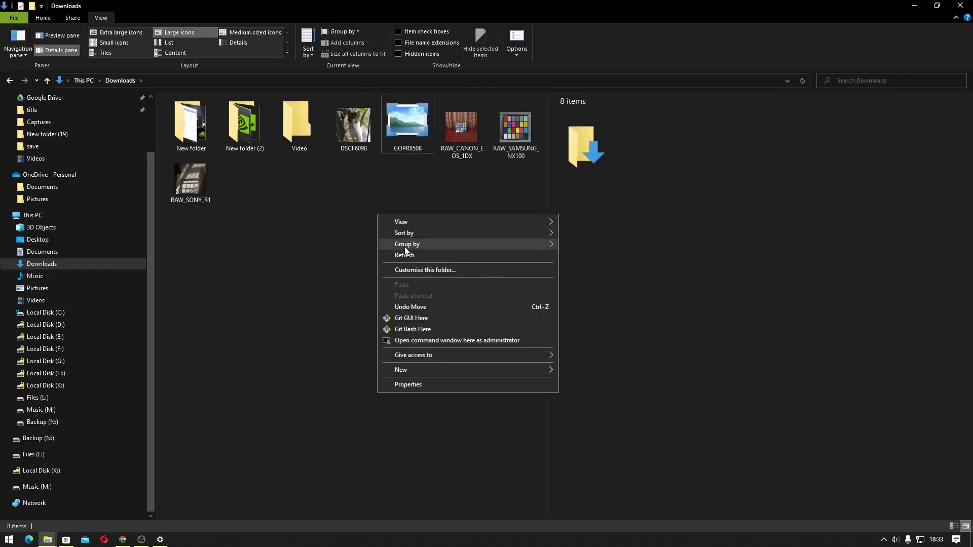
click(403, 256)
Try to open DSCF6098 in Windows Photo Viewer and close the viewer.
click(360, 136)
double_click(361, 137)
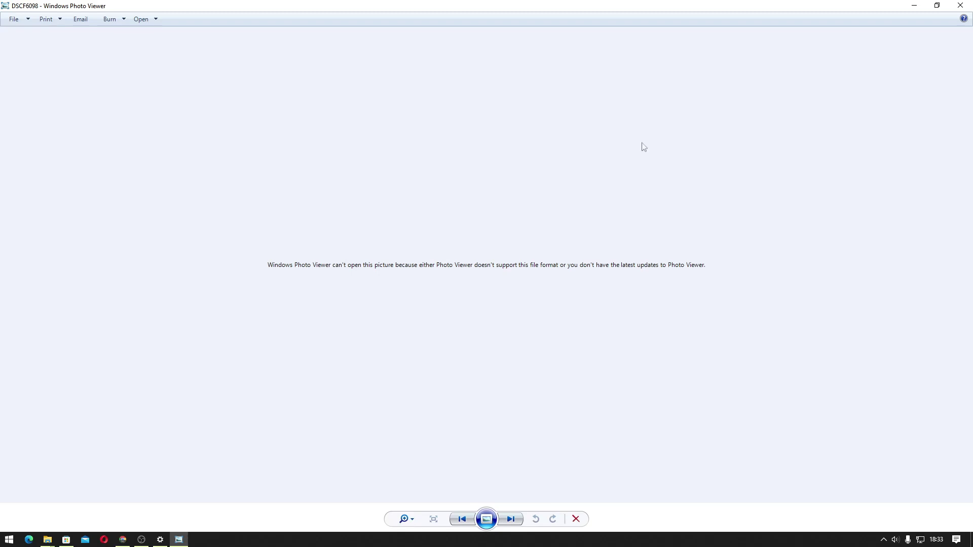
click(960, 5)
Try to open DSCF6098 with the Photos app.
double_click(369, 129)
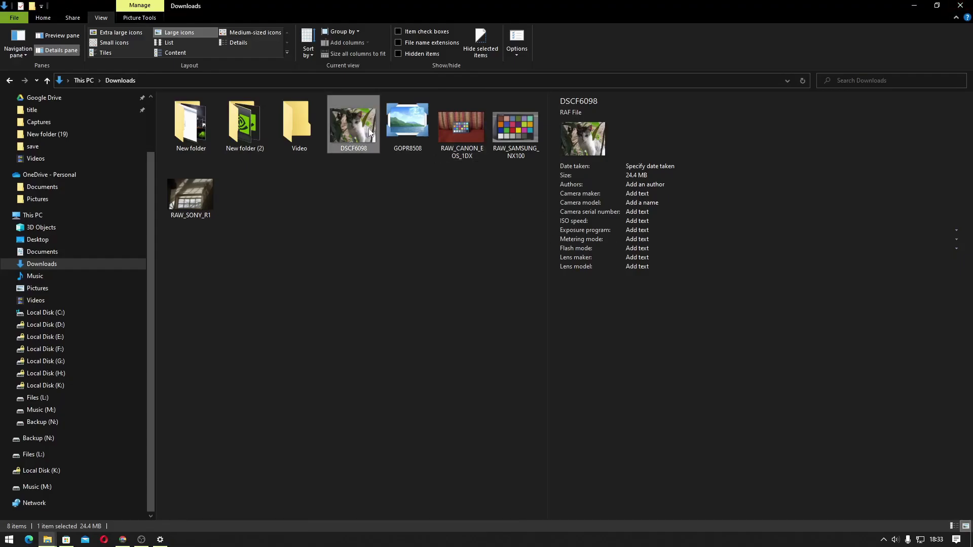
right_click(369, 131)
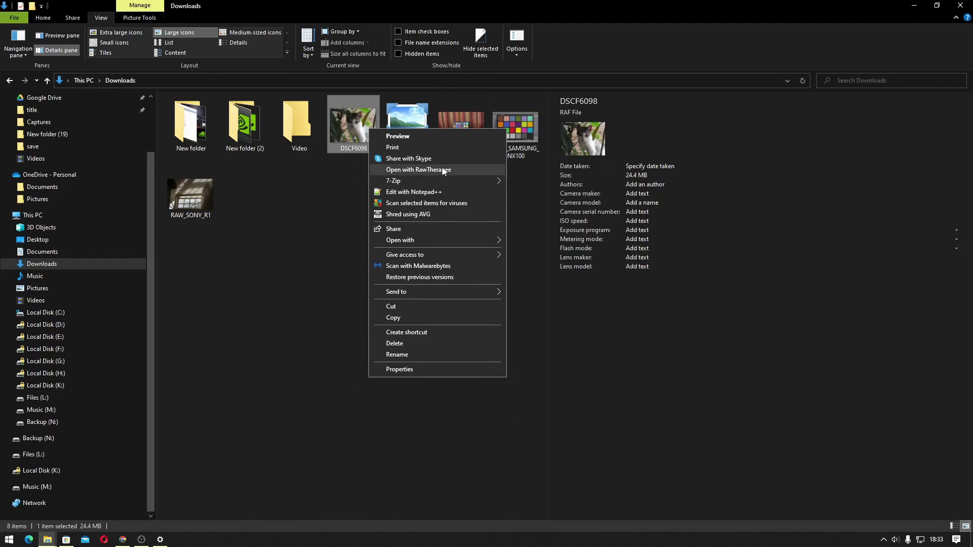
mouse_move(444, 243)
click(515, 246)
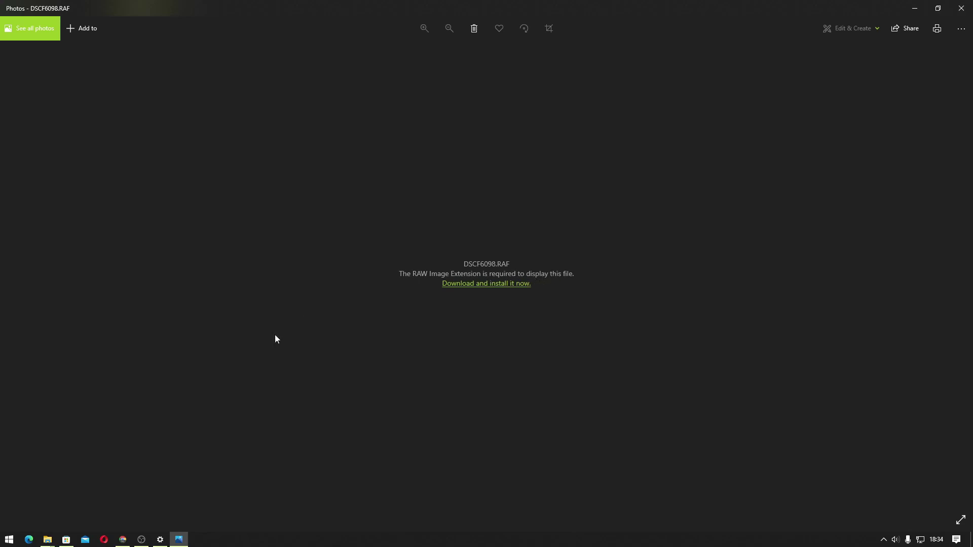
Search the Microsoft Store for the Raw Image Extension and install it from its product page.
click(66, 540)
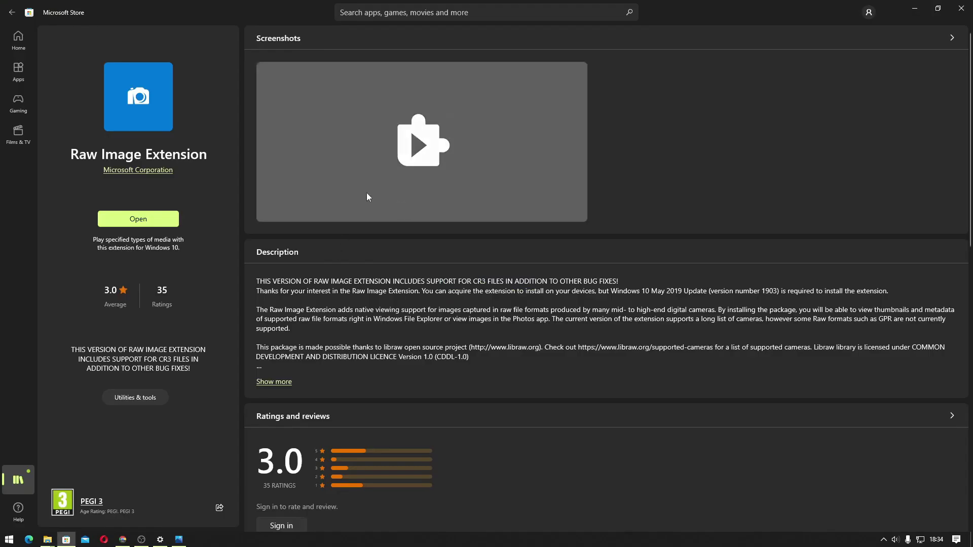
click(19, 39)
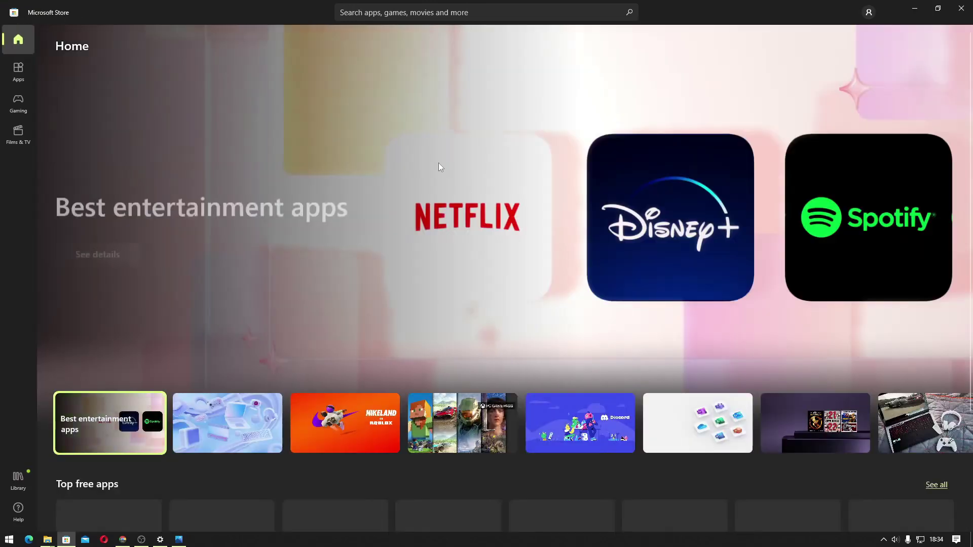
click(428, 12)
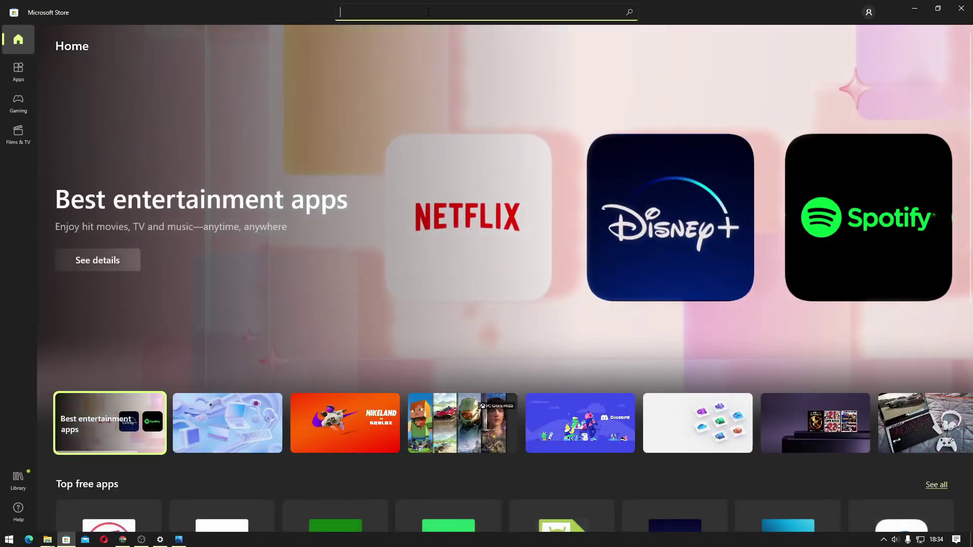
text(raw image )
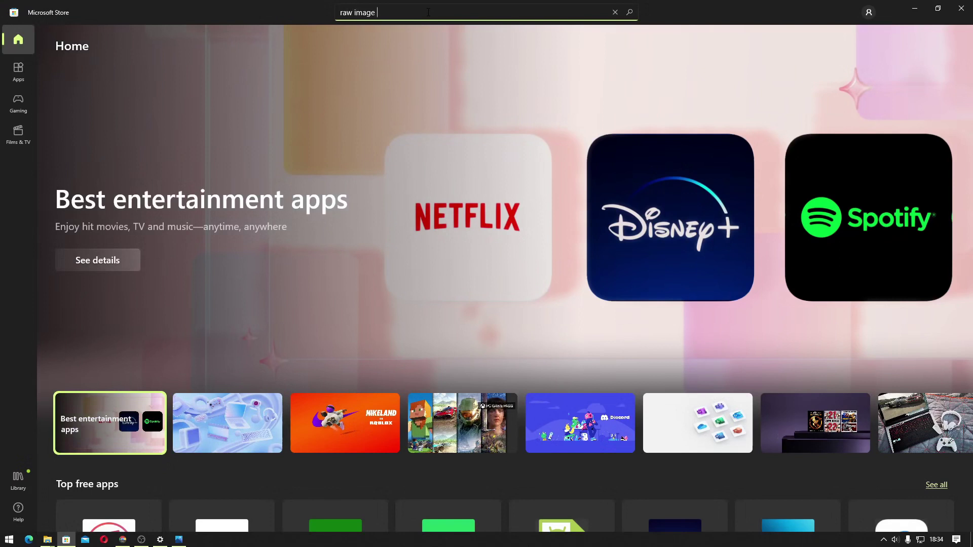
text(ex)
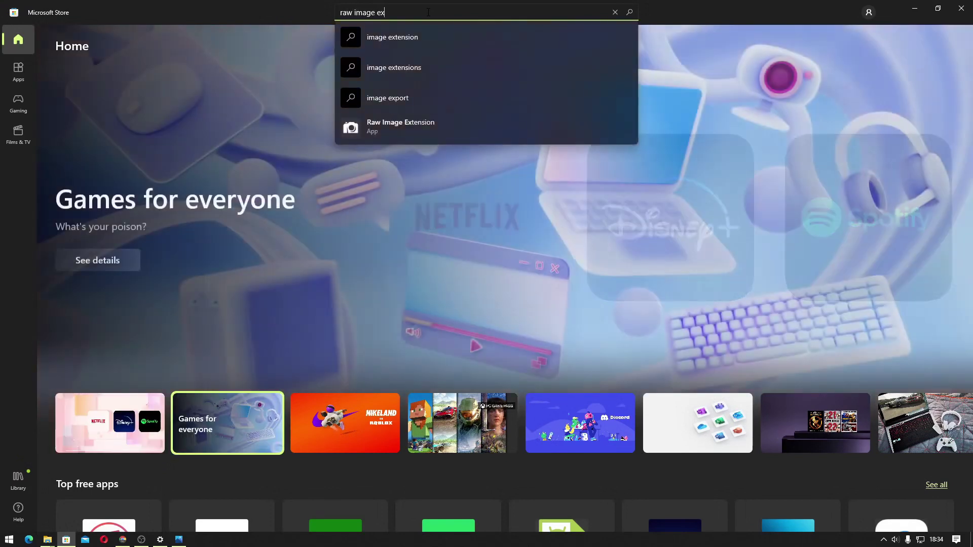
click(419, 37)
click(147, 226)
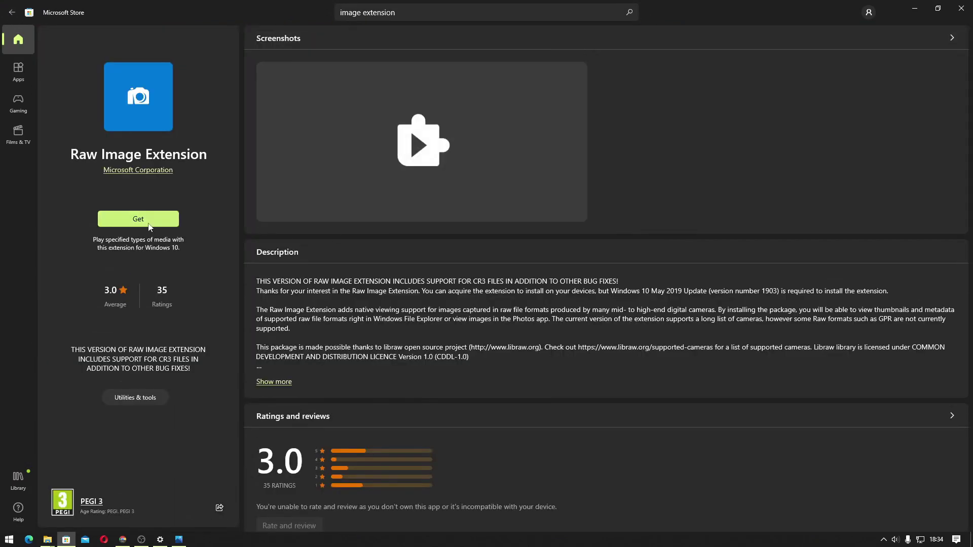
click(148, 224)
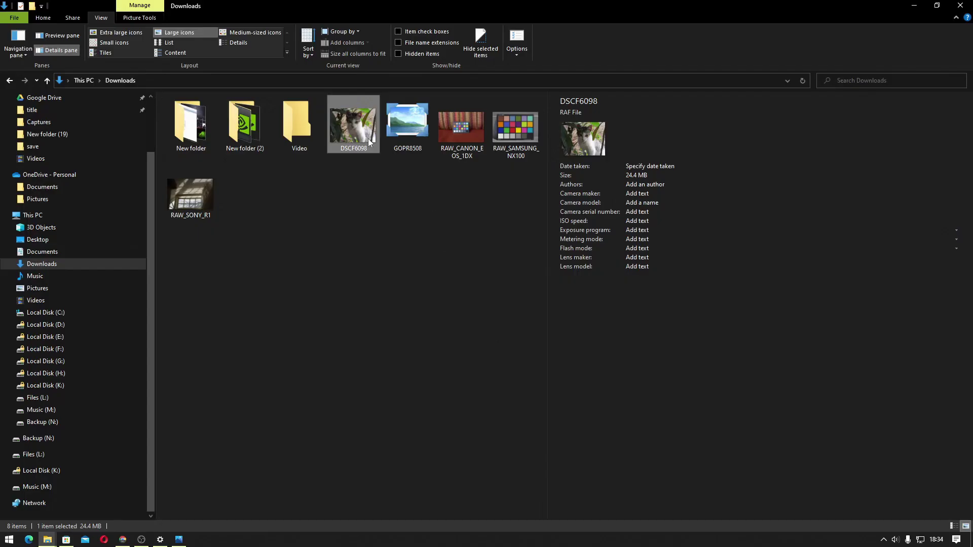
View DSCF6098 and RAW_CANON_EOS_1DX from Downloads in Windows Photo Viewer, closing the viewer after each image.
double_click(368, 138)
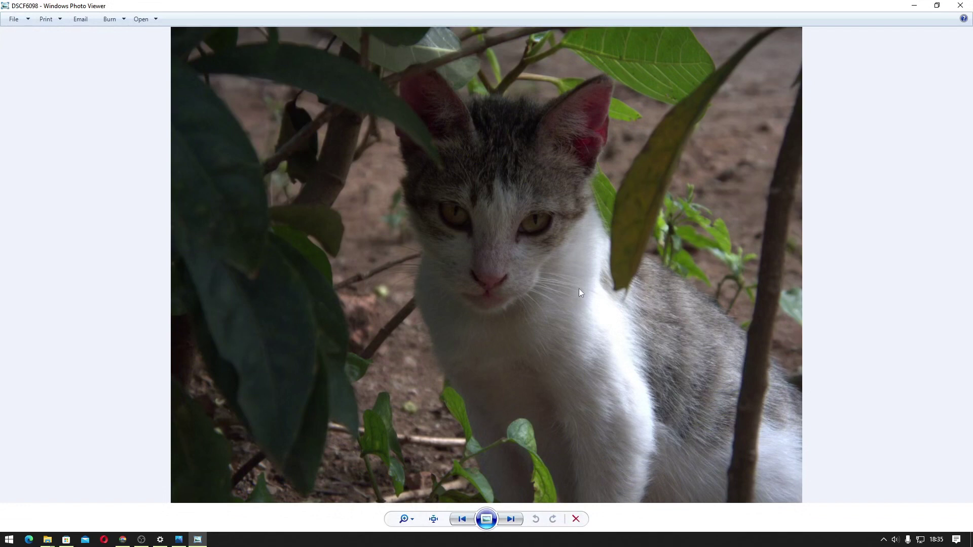
click(960, 5)
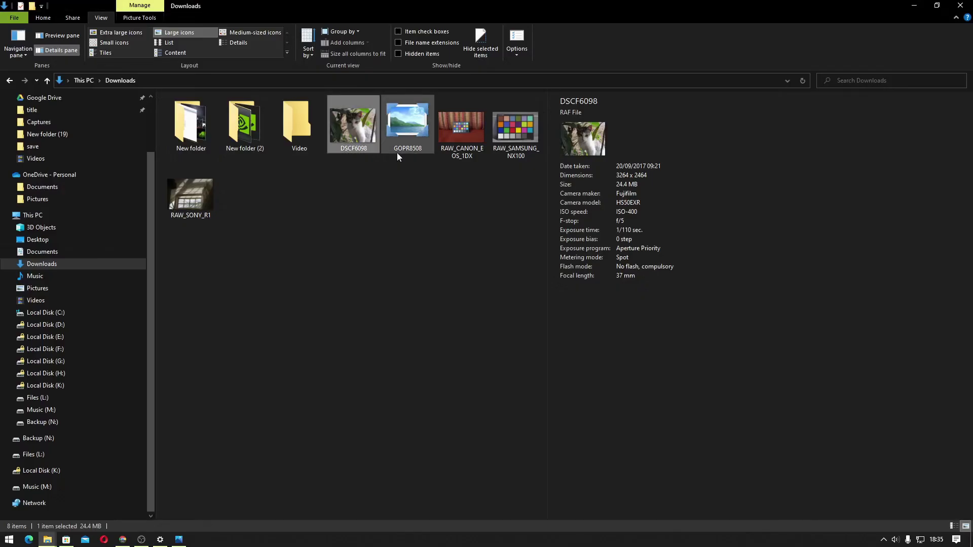
double_click(482, 123)
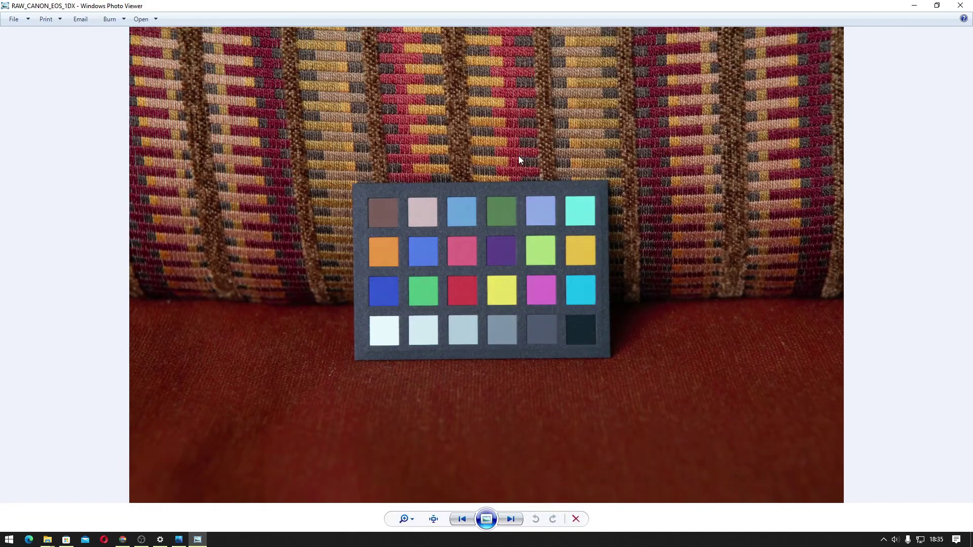
click(960, 5)
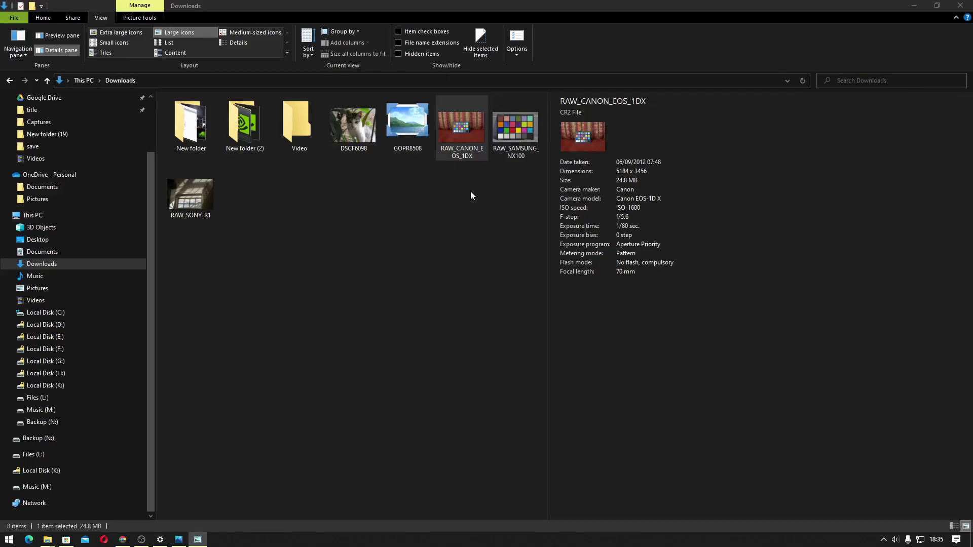
Open RAW_CANON_EOS_1DX with the Photos app, view the image, and close the app.
right_click(472, 124)
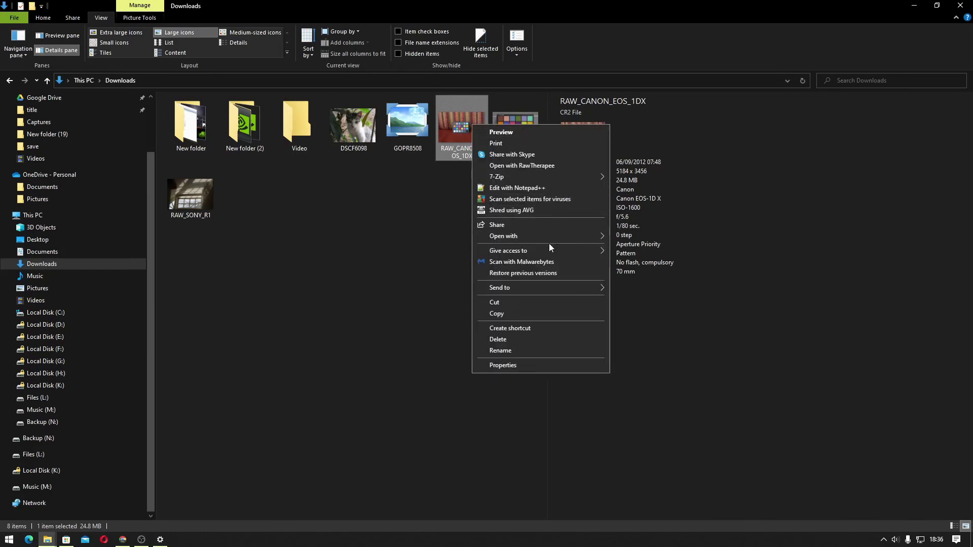
mouse_move(552, 238)
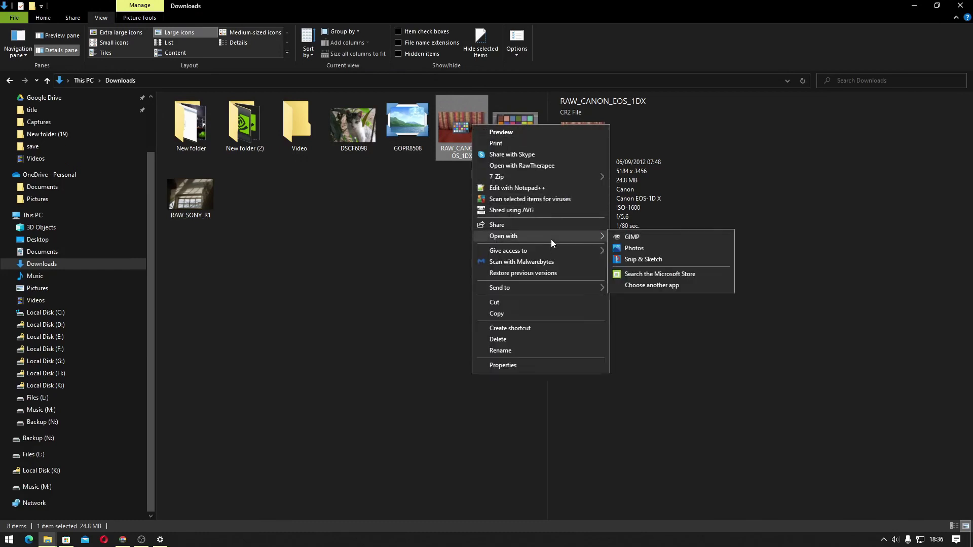
click(643, 251)
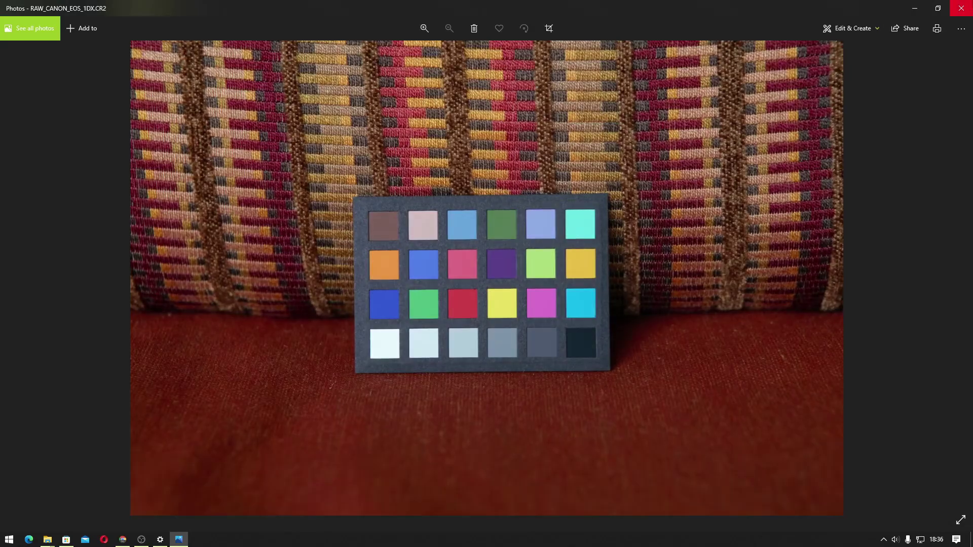
click(961, 8)
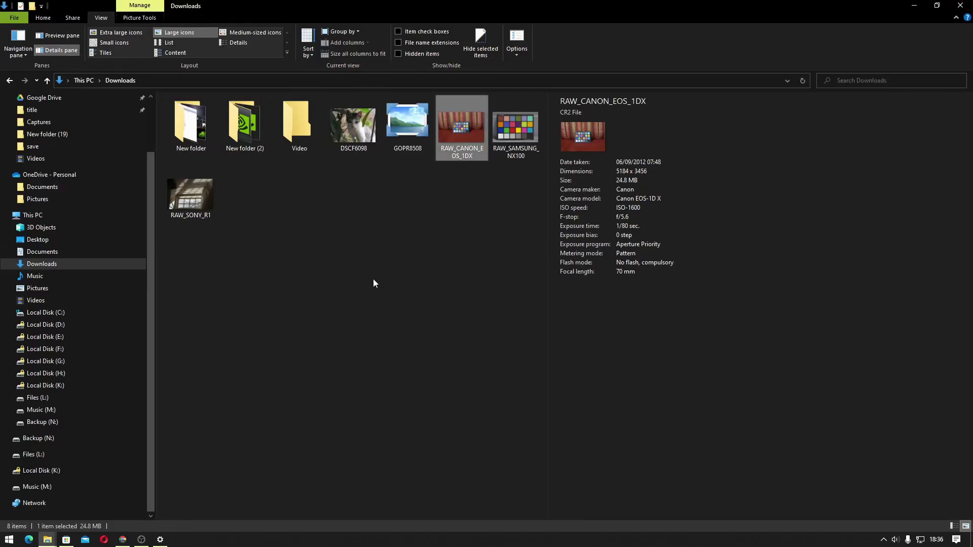